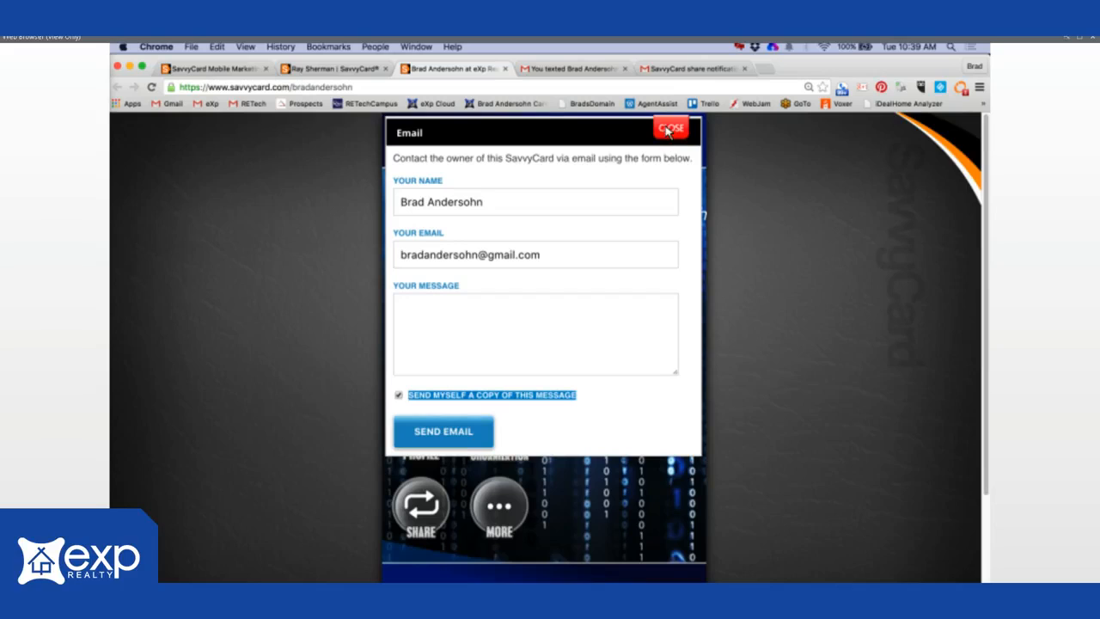
- Close the email contact form, view the card owner's profile bio, then close it
click(670, 130)
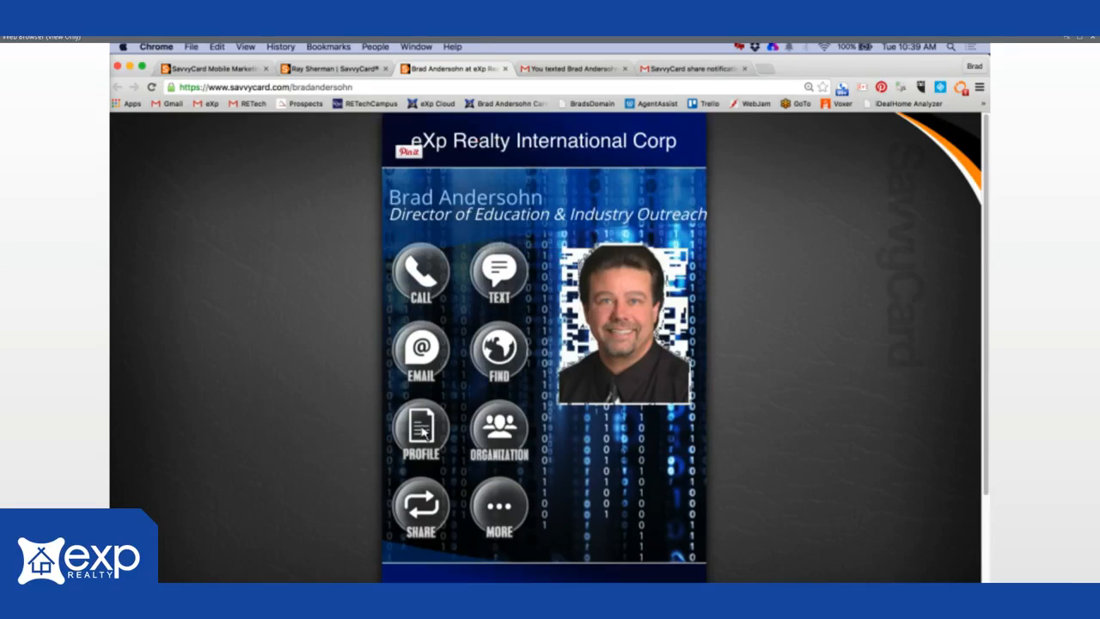
click(423, 429)
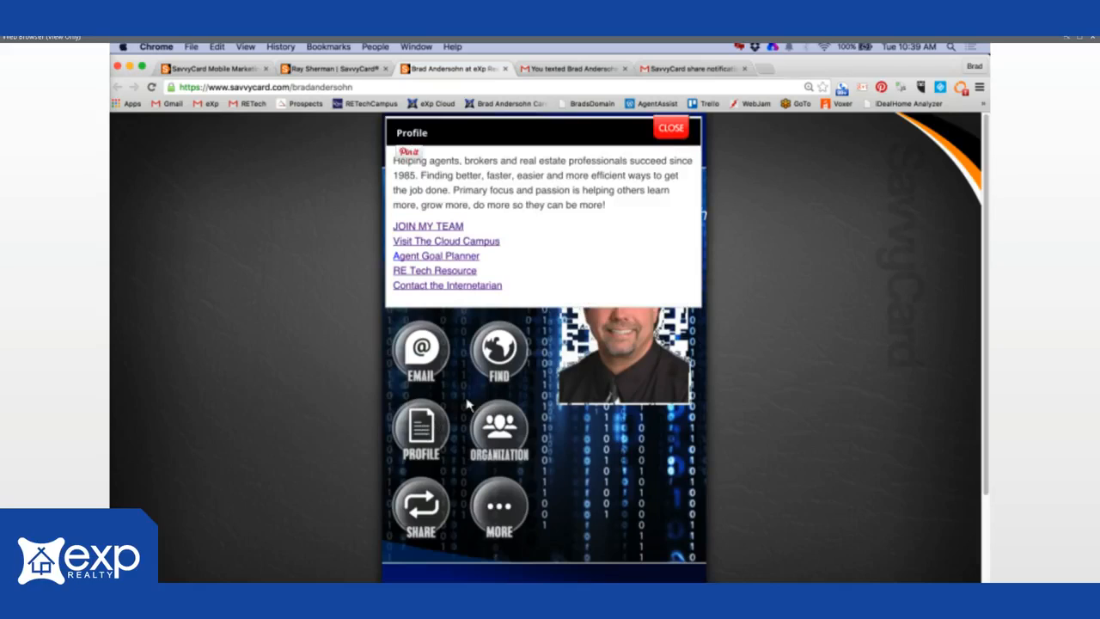
click(671, 129)
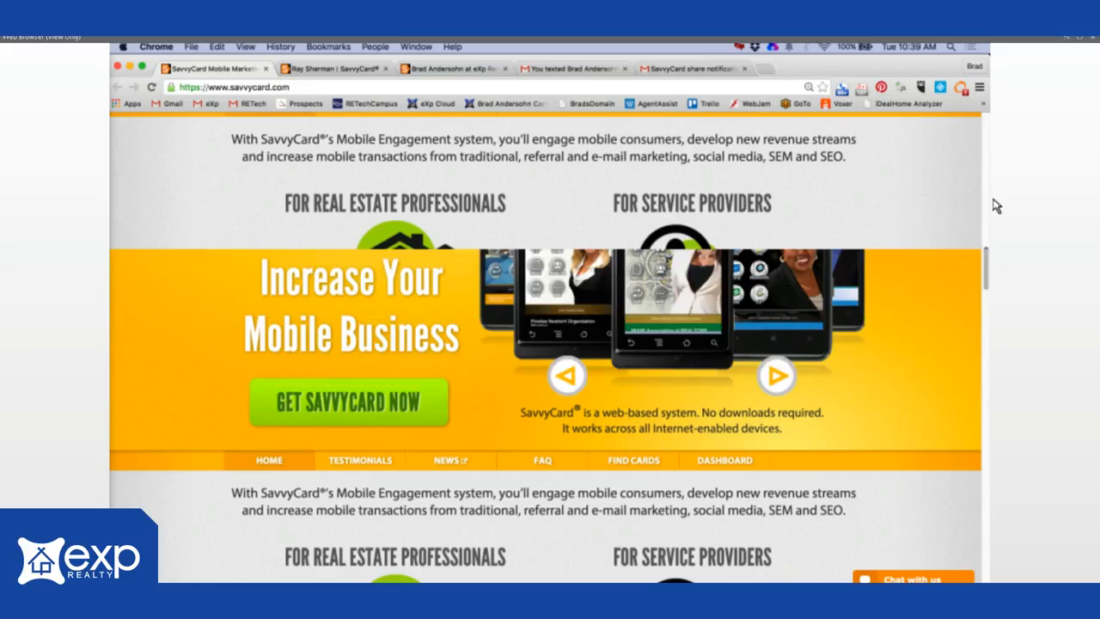
- Open the SavvyCard sign-up form and enter the first and last name
click(348, 404)
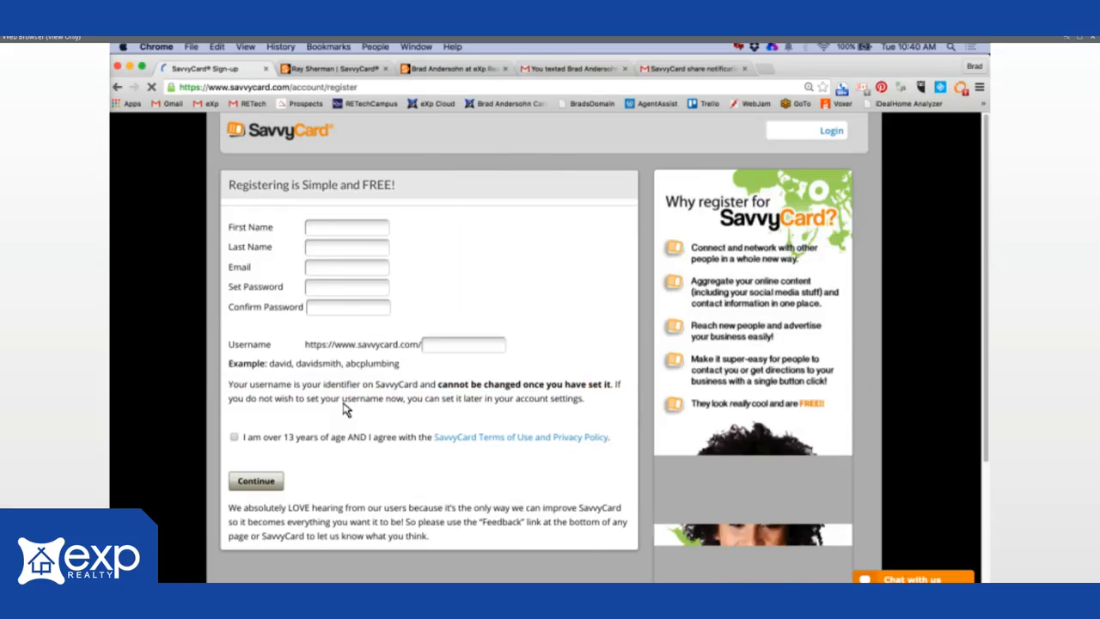
click(326, 230)
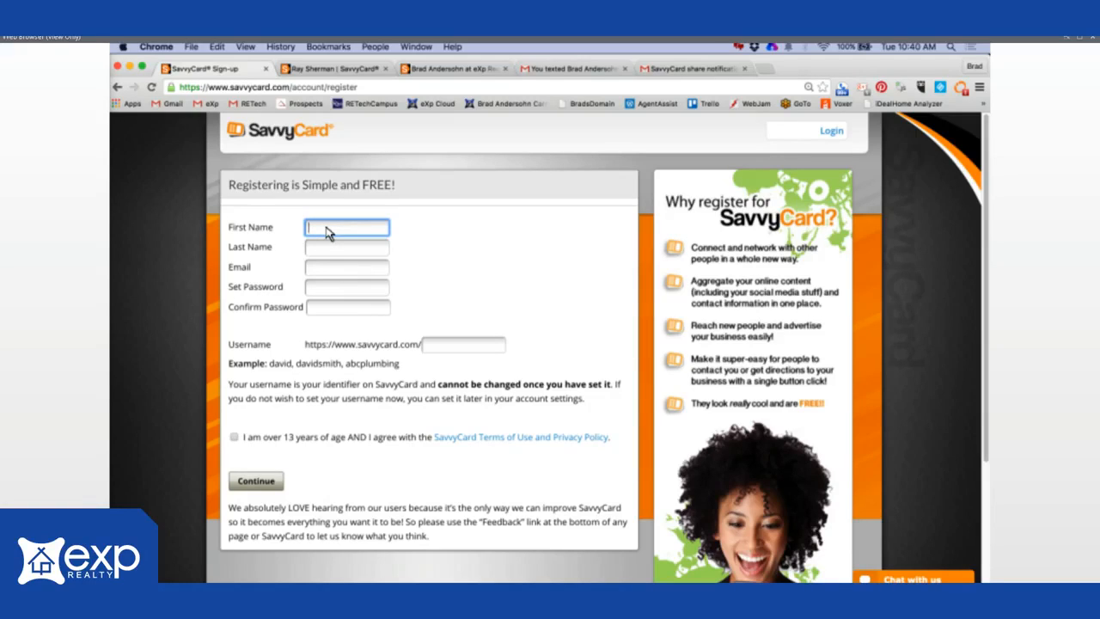
click(327, 230)
text(Brad)
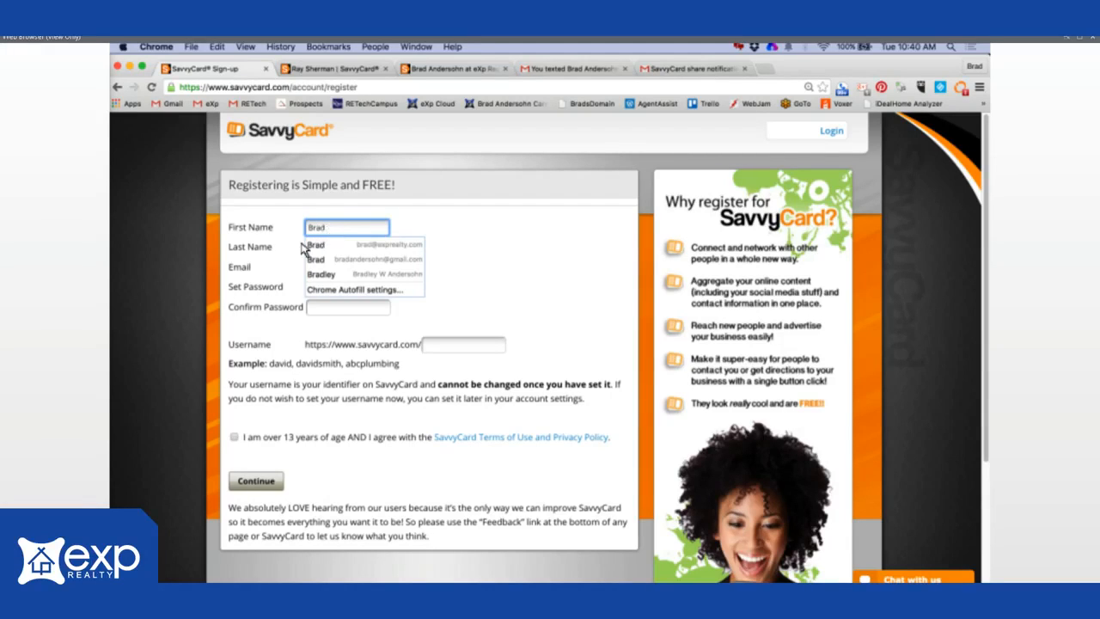
key(Tab)
click(321, 249)
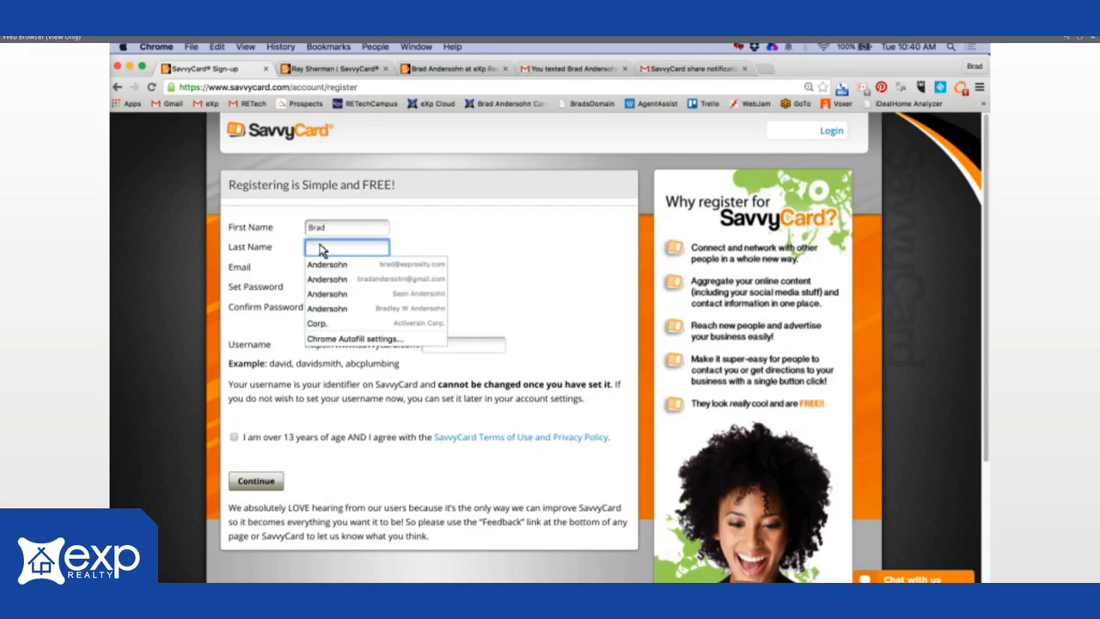
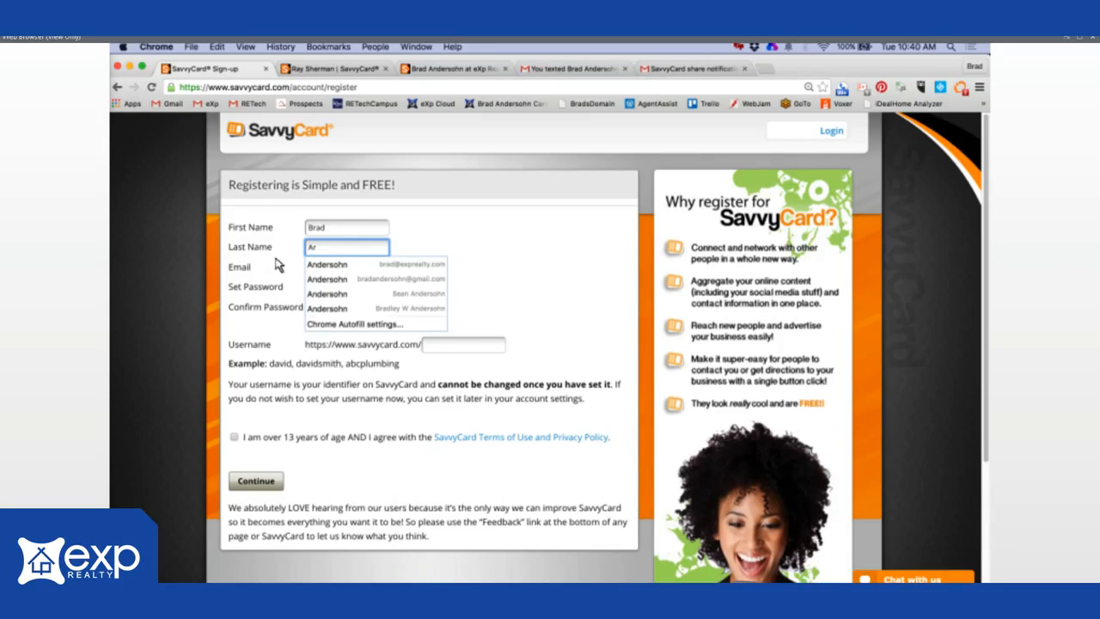
key(Tab)
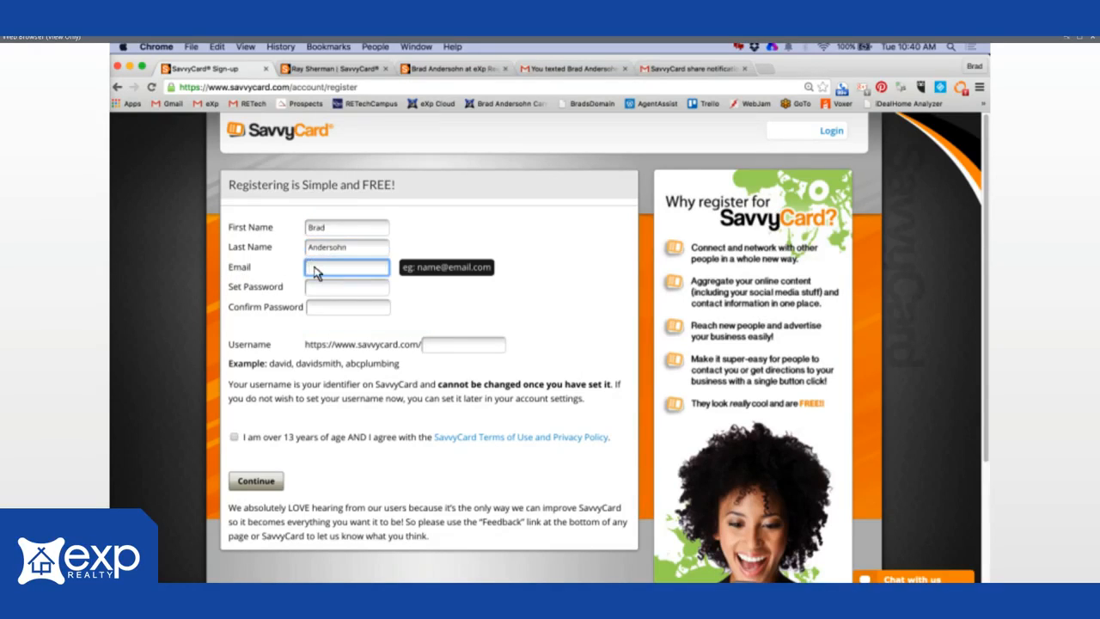
- Fill in the saved e-mail, set and confirm a password, enter a username, and accept the terms
click(316, 271)
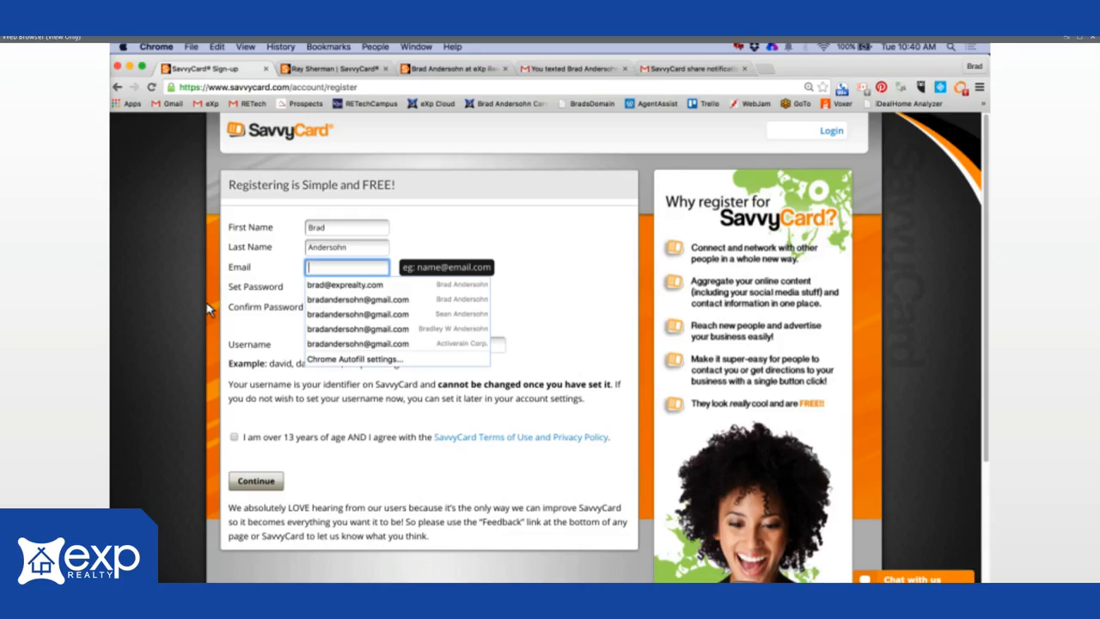
click(339, 299)
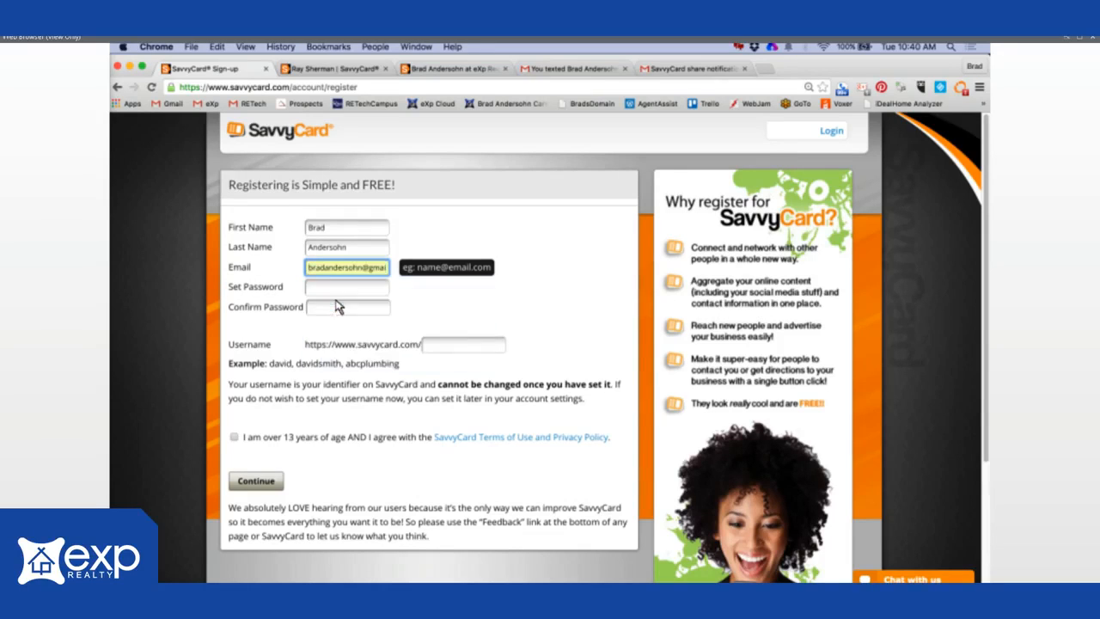
click(335, 289)
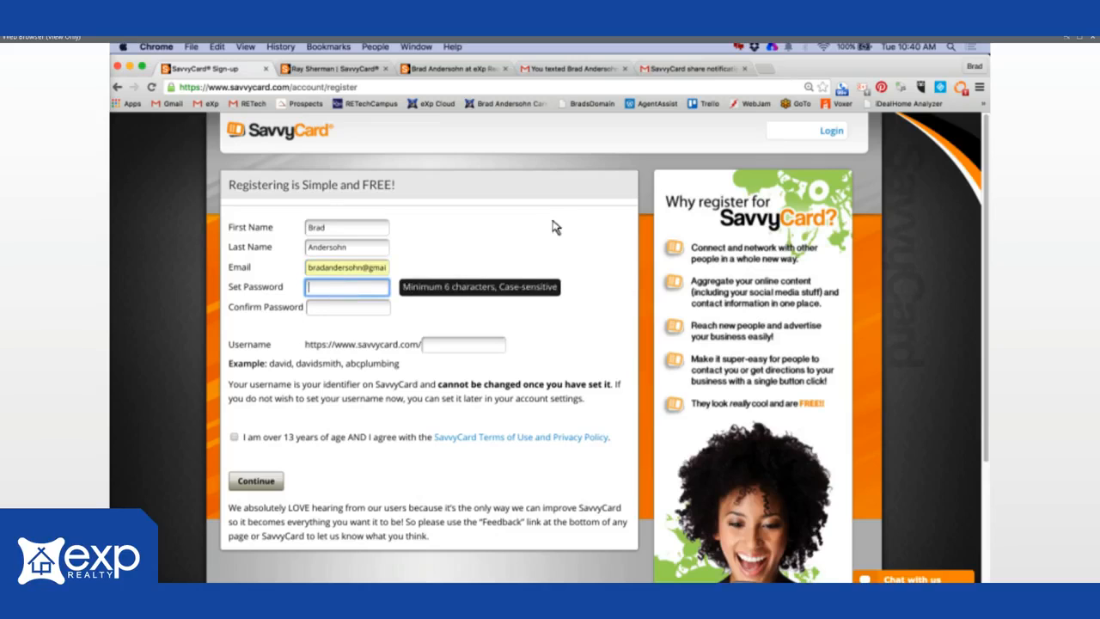
text(••••••••)
click(333, 310)
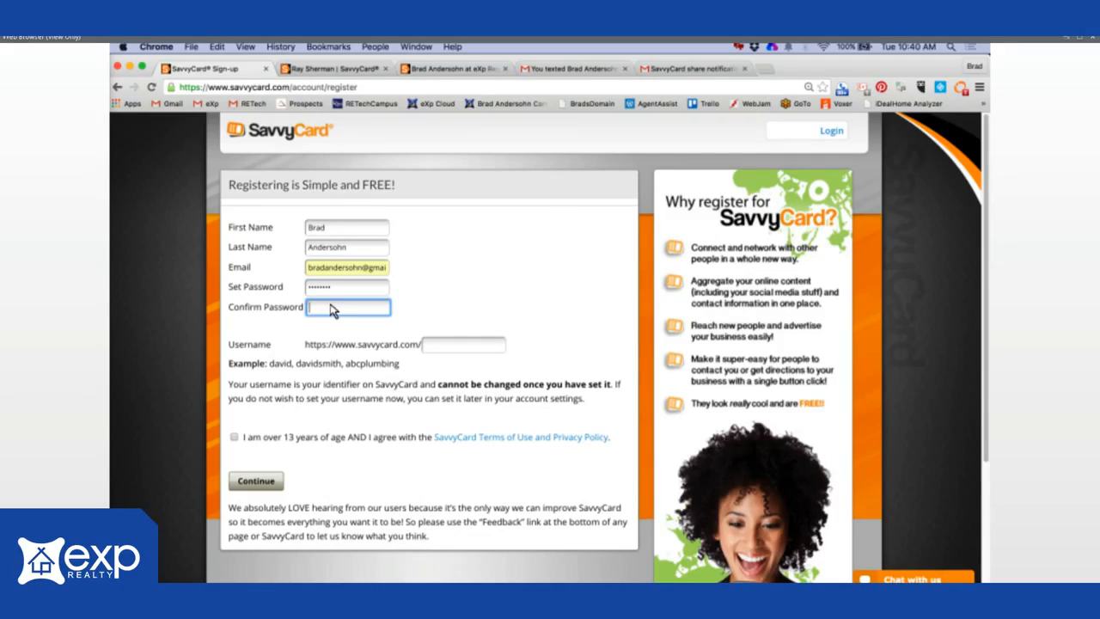
text(••••••••)
click(428, 346)
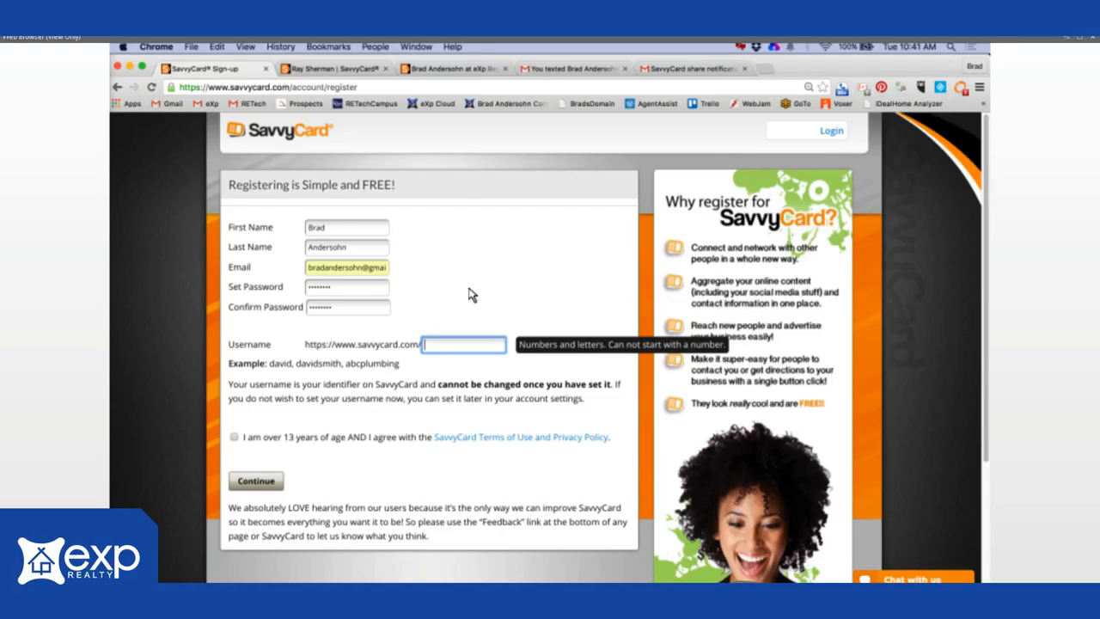
click(233, 437)
- Submit the registration, then retype the name part of the rejected e-mail address
click(262, 483)
click(260, 483)
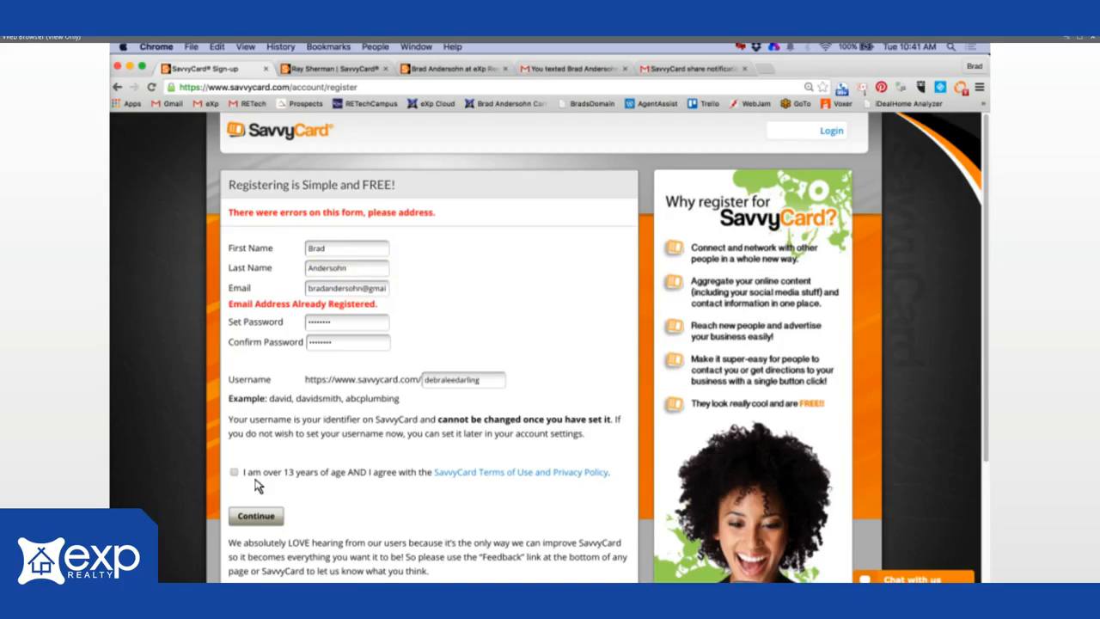
click(363, 291)
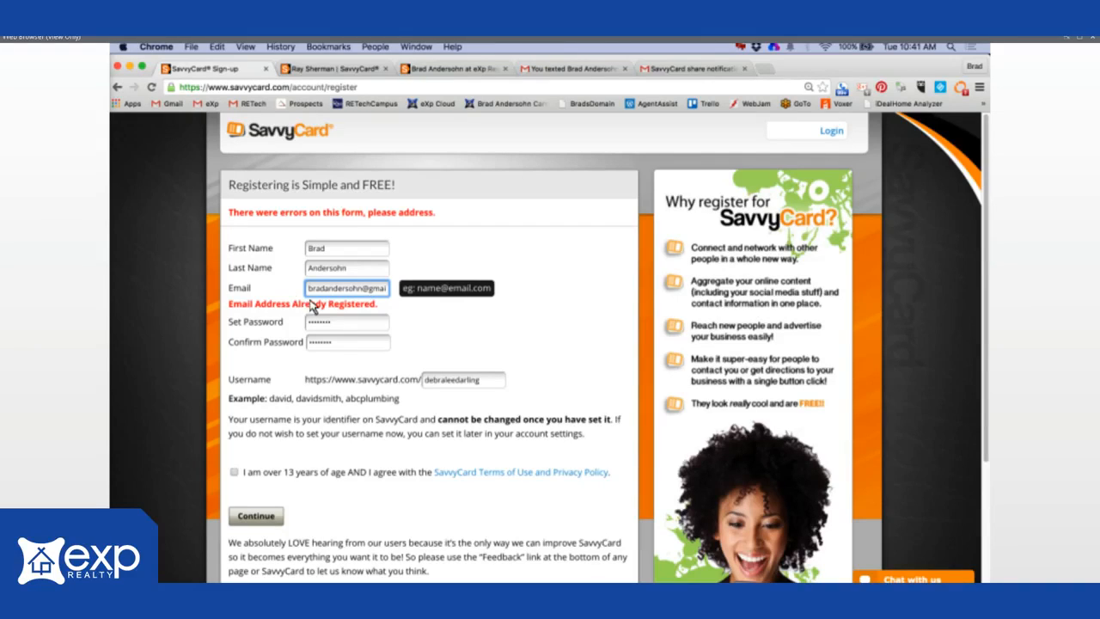
click(308, 295)
drag(362, 289, 300, 289)
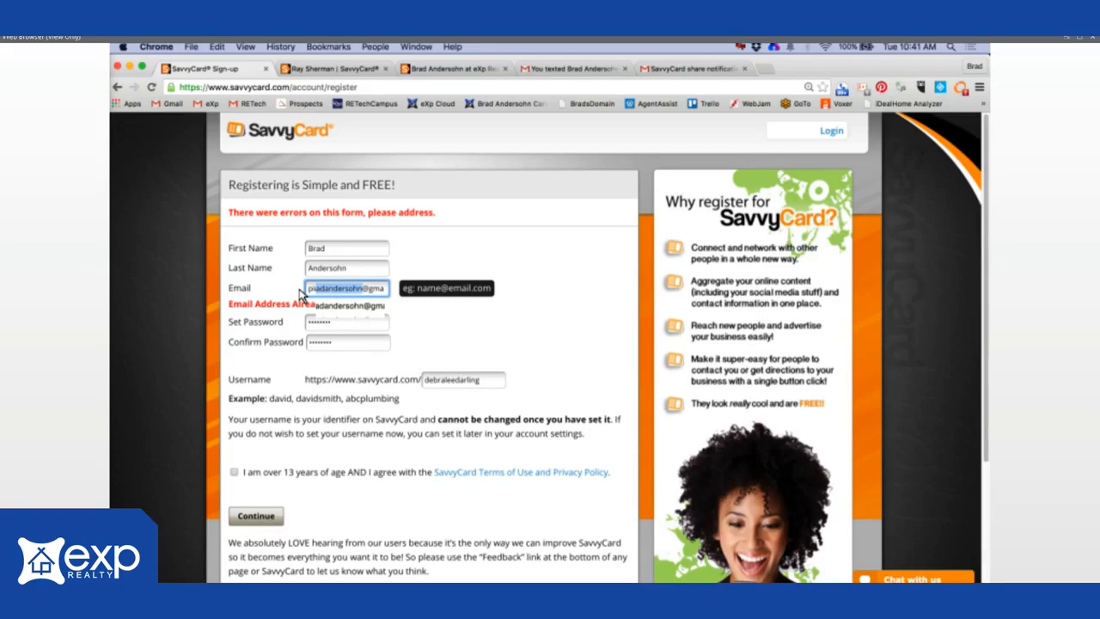
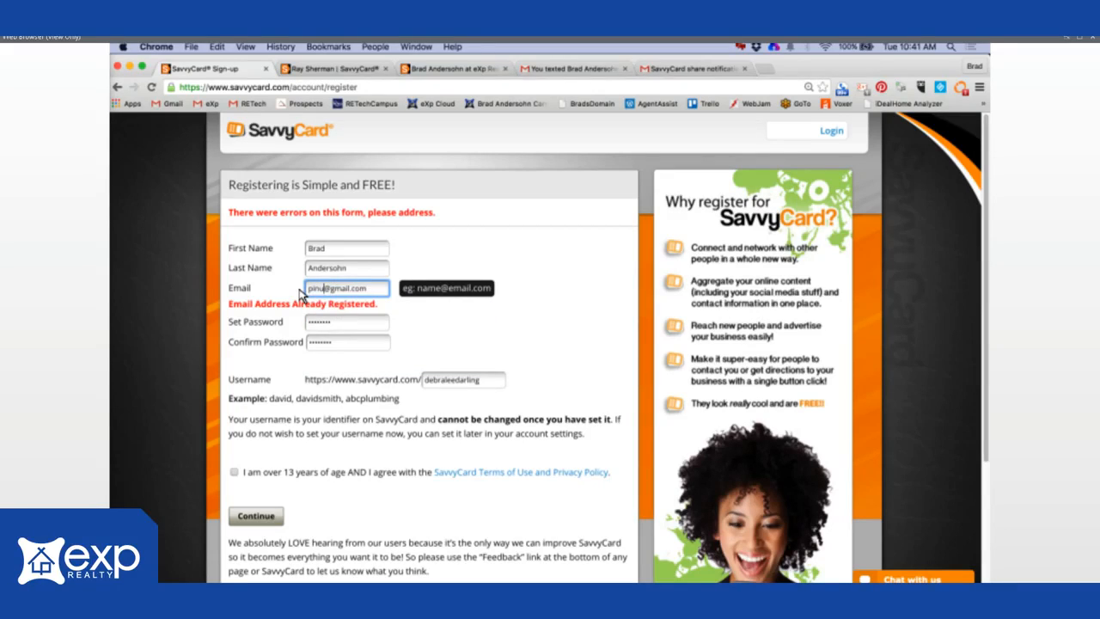
- Replace the e-mail's domain with a pasted one ending .com, accept the terms and resubmit
double_click(347, 291)
text(.com)
key(Return)
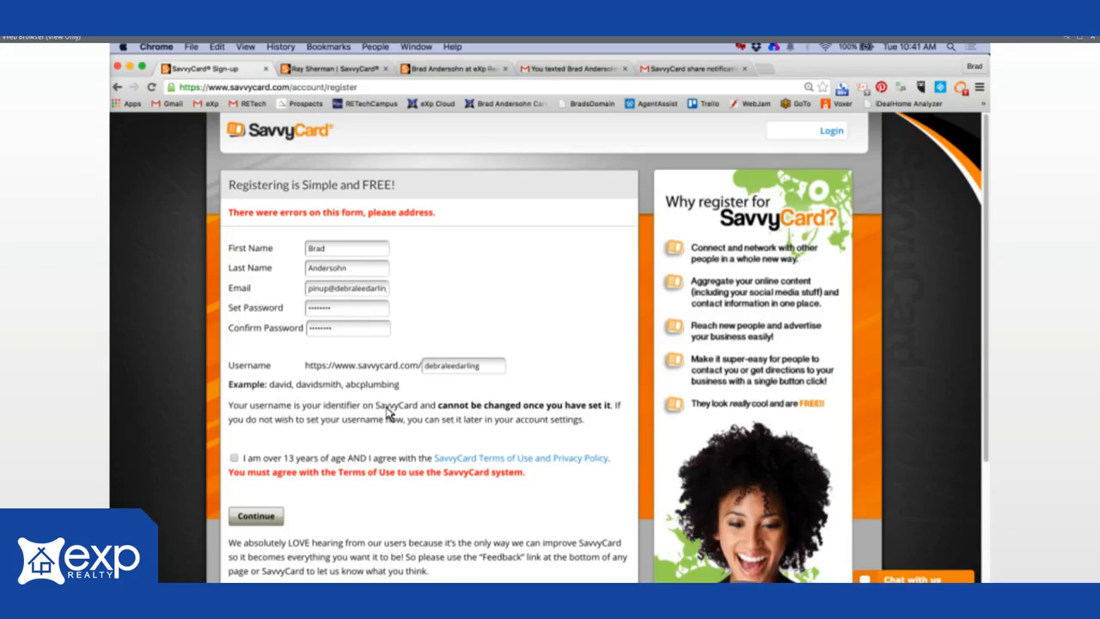
click(234, 458)
click(255, 521)
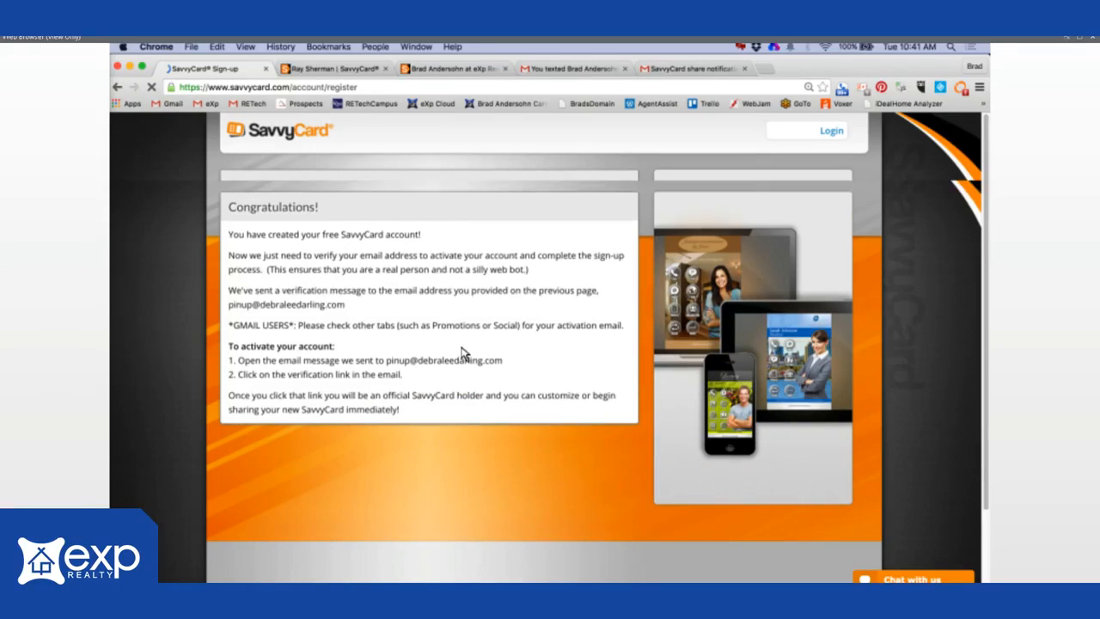
- Log in with the saved account e-mail and password, then open the eXp Realty card for editing
click(832, 153)
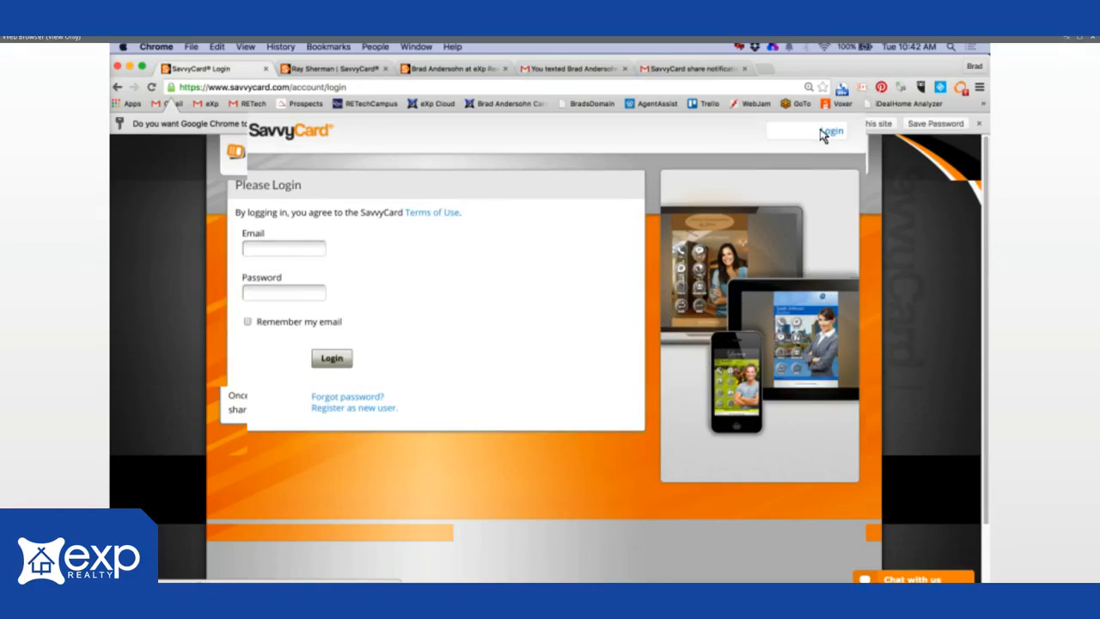
click(289, 248)
text(brad)
click(295, 265)
click(267, 297)
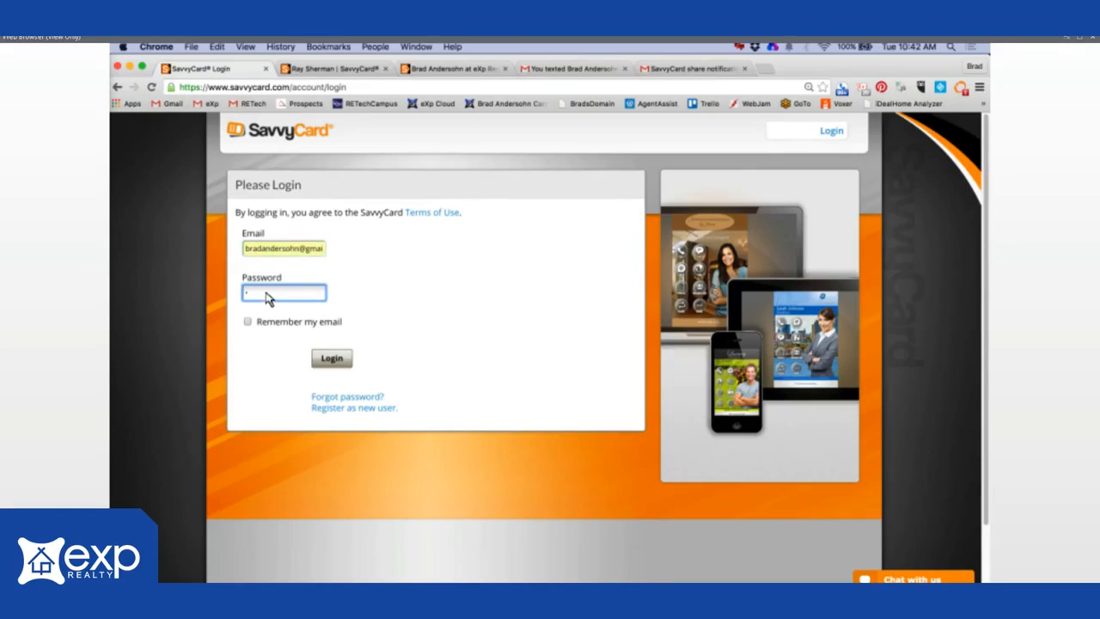
text(********)
key(Tab)
key(space)
click(331, 358)
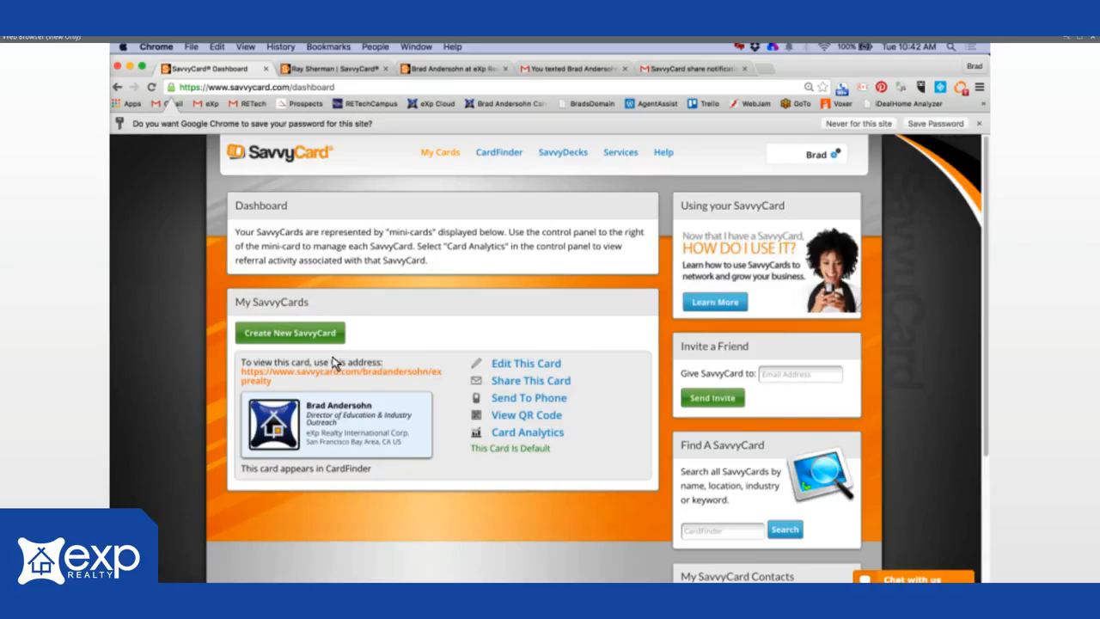
click(523, 367)
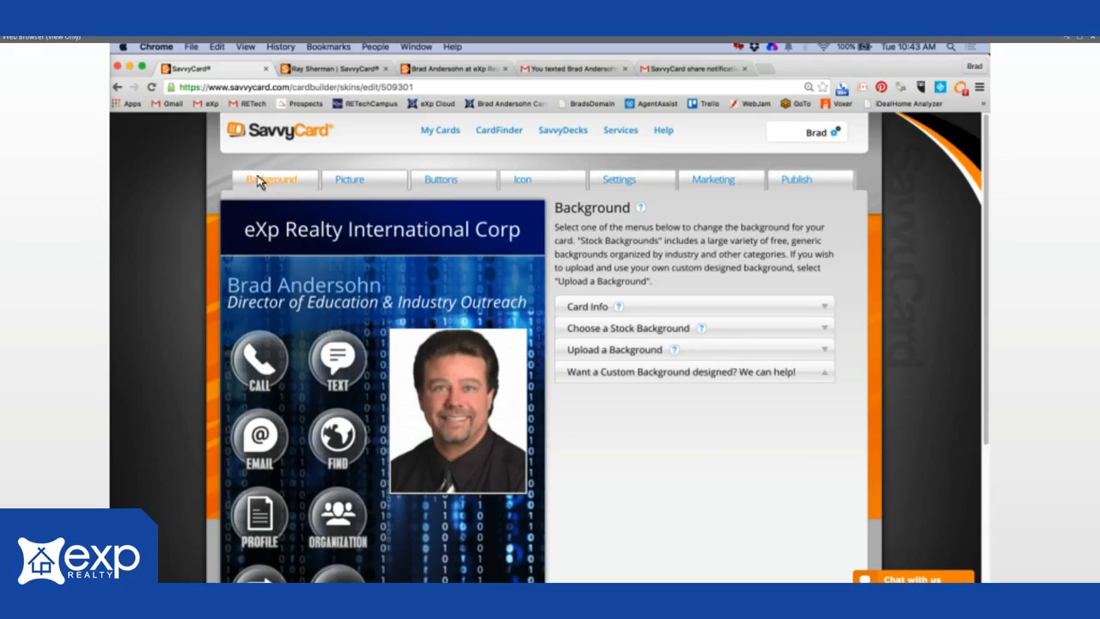
- Expand Card Info and review its fields, highlighting the Director of Education subtitle line
click(825, 308)
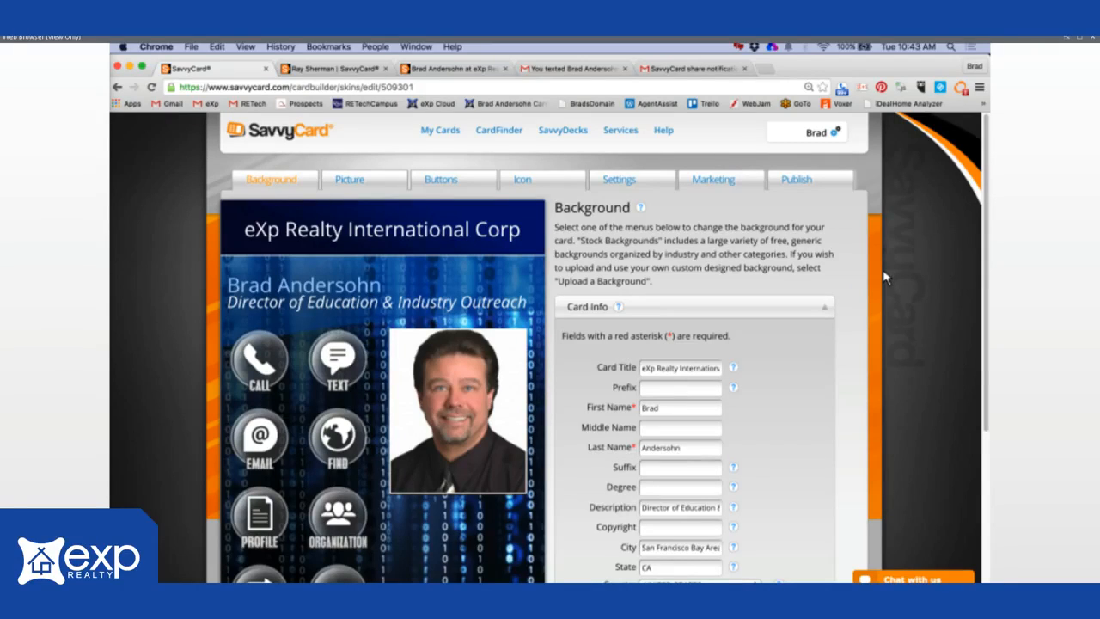
scroll(999, 363, down, 5)
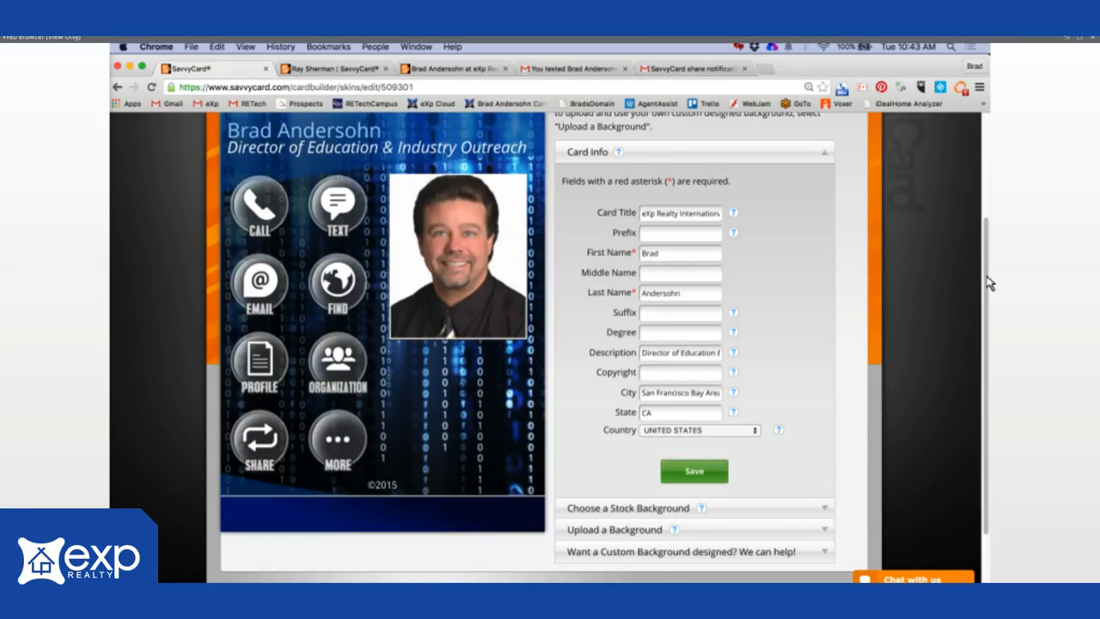
scroll(989, 289, down, 1)
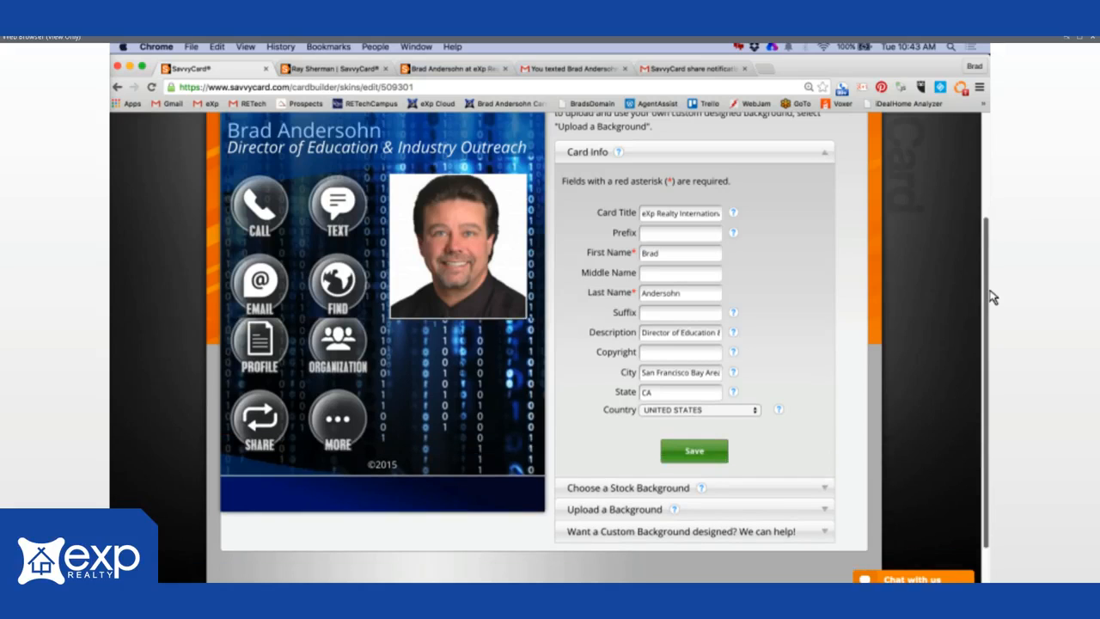
drag(990, 291, 993, 230)
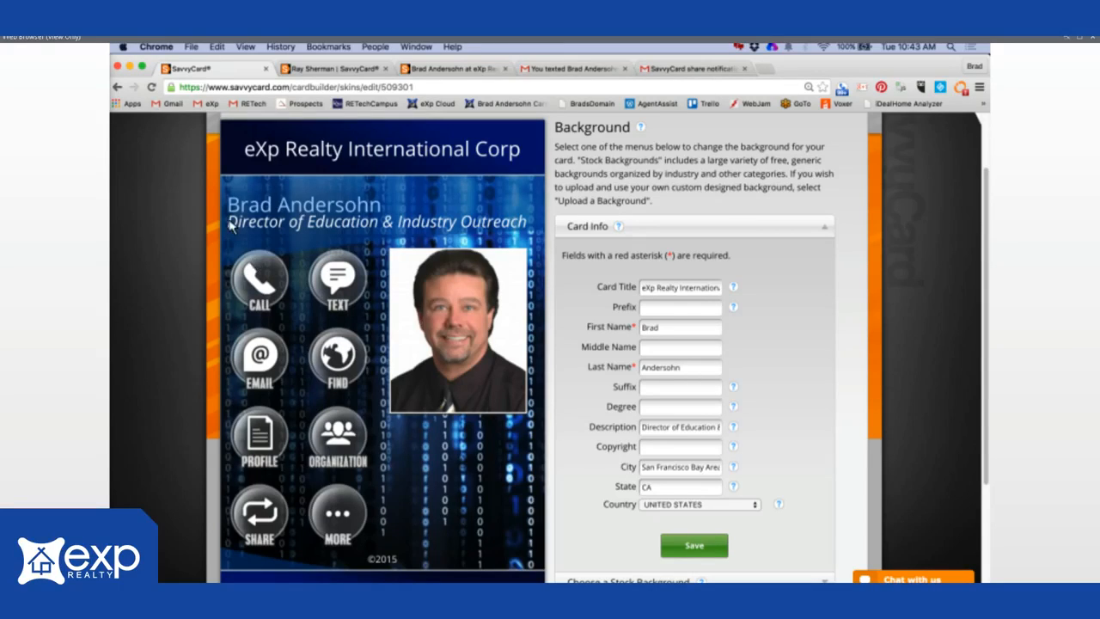
drag(229, 225, 535, 227)
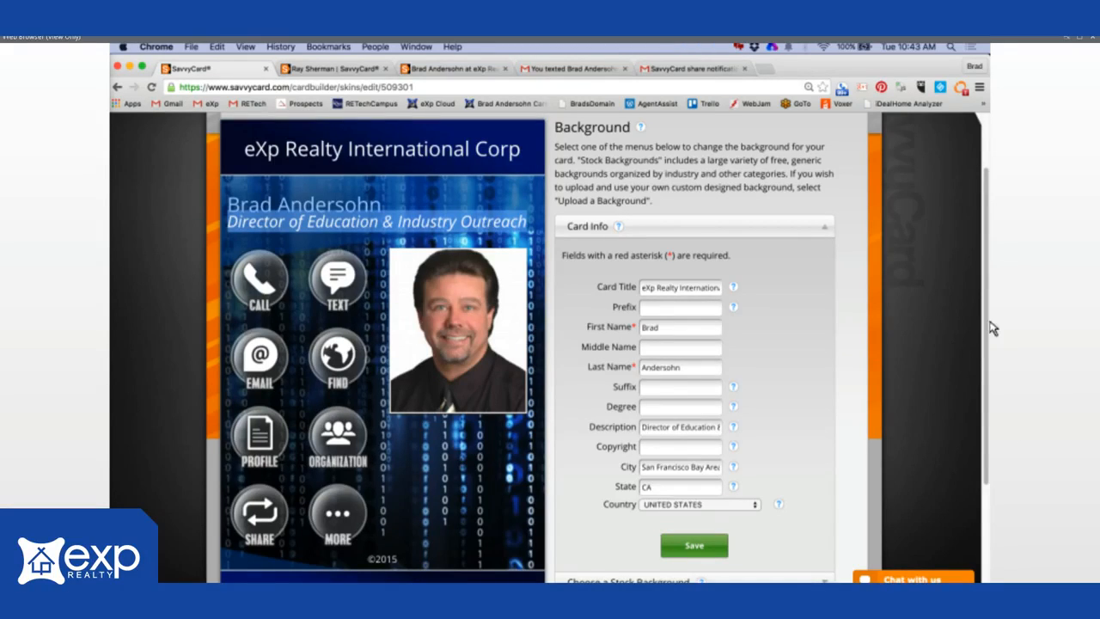
scroll(994, 416, down, 5)
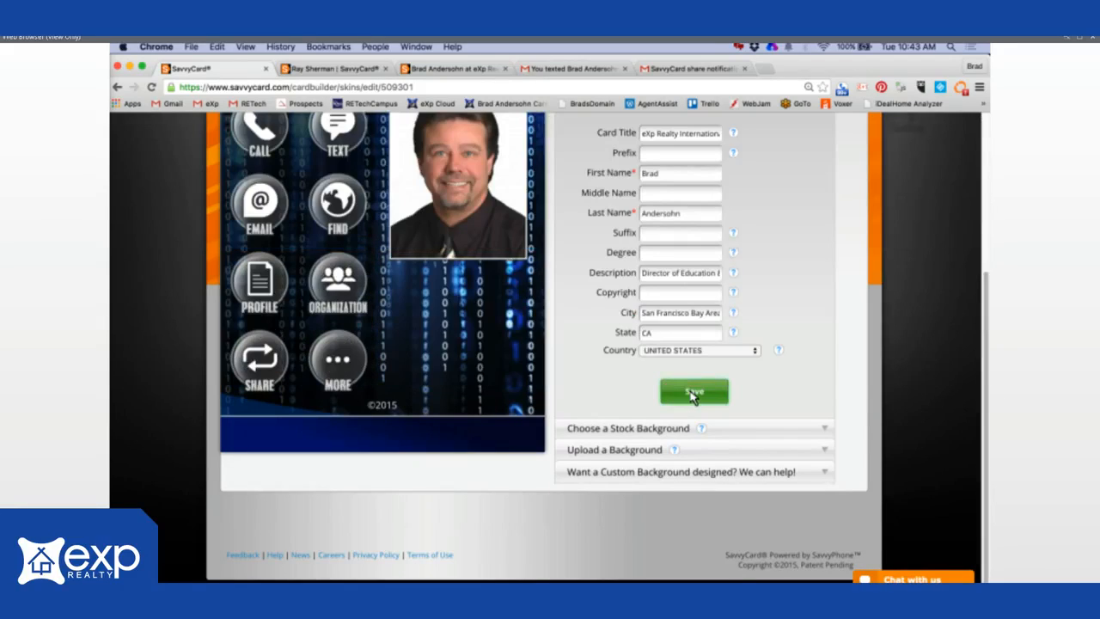
- Filter stock backgrounds to Real Estate, then Seasonal, and expand Upload a Background
click(826, 432)
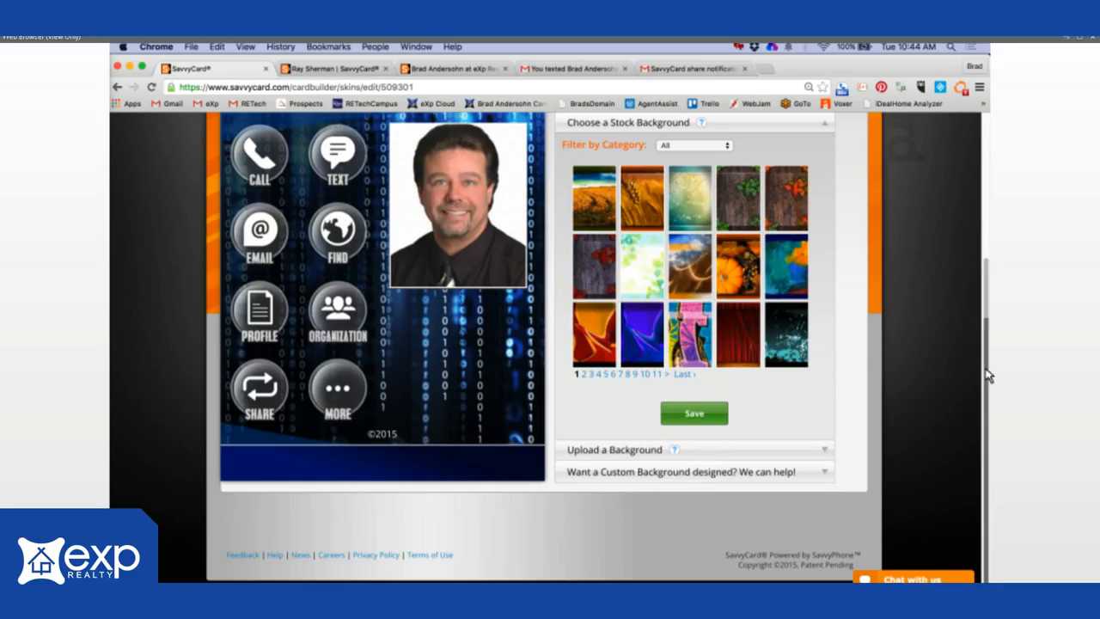
scroll(841, 343, up, 3)
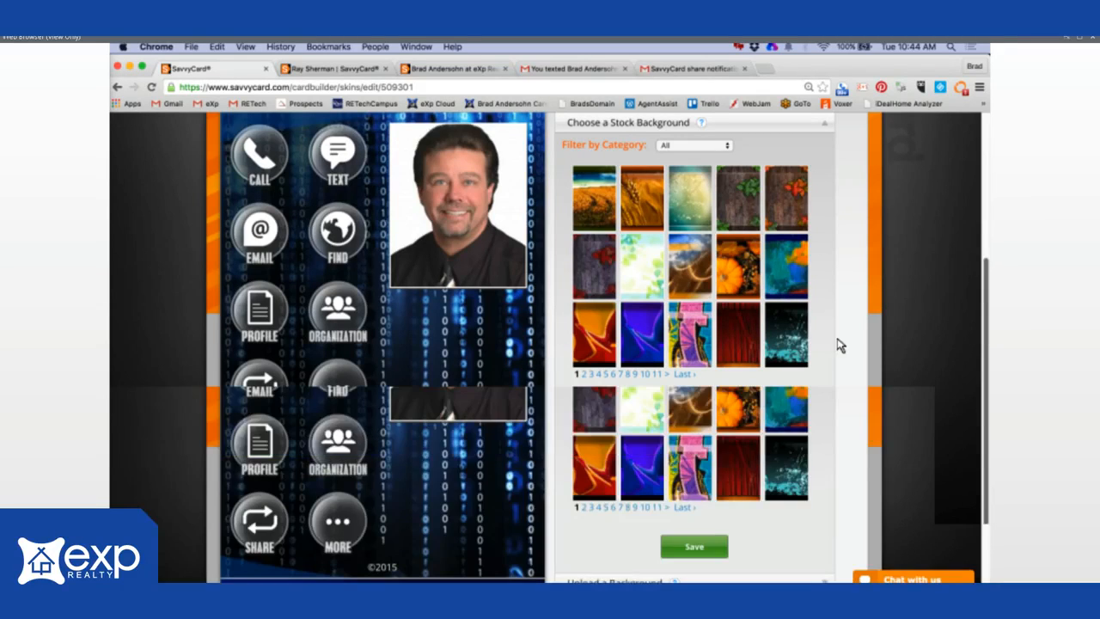
scroll(836, 344, up, 3)
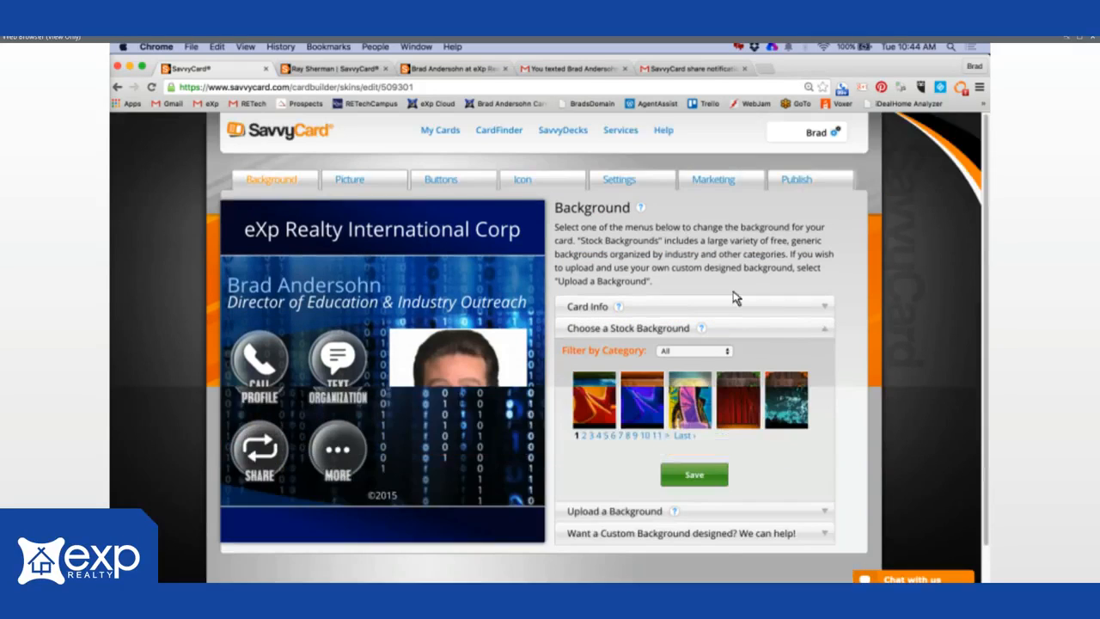
scroll(731, 297, down, 1)
click(727, 208)
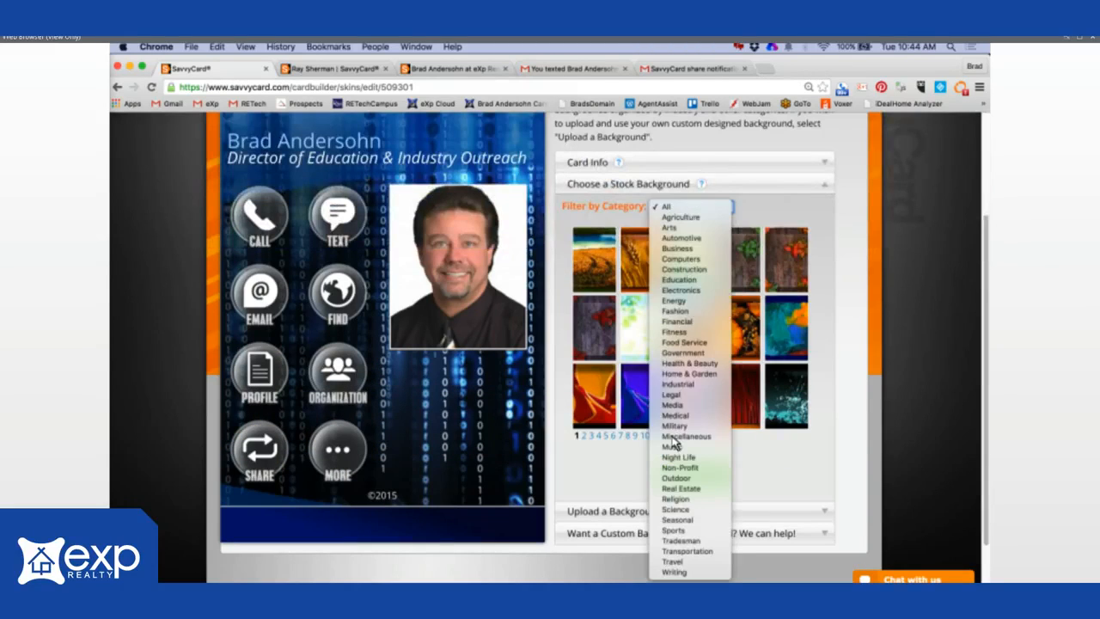
click(679, 488)
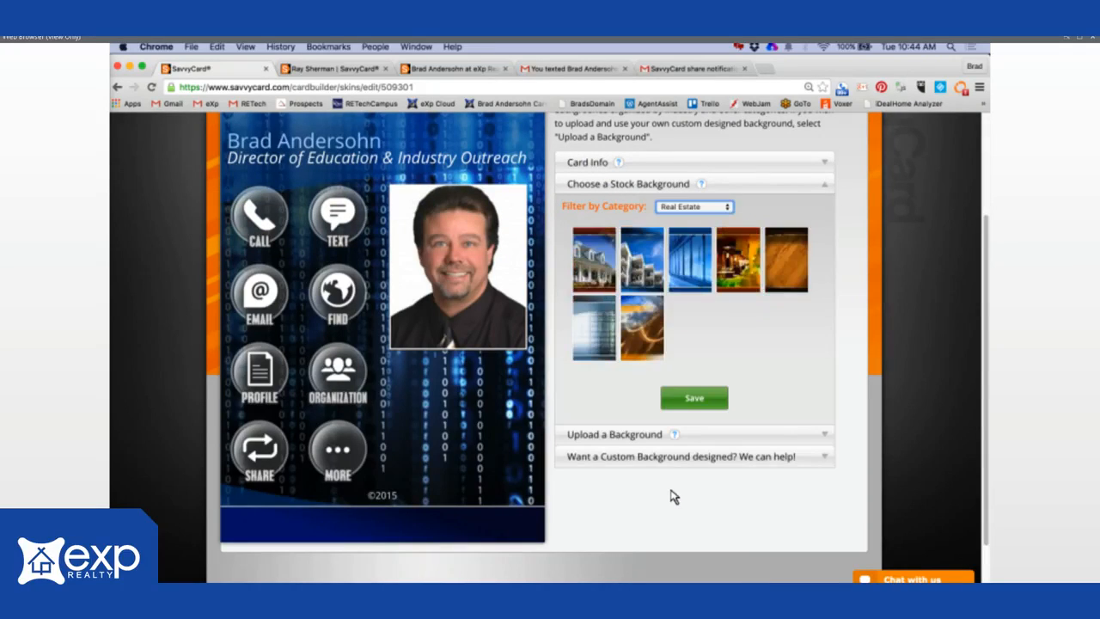
click(727, 209)
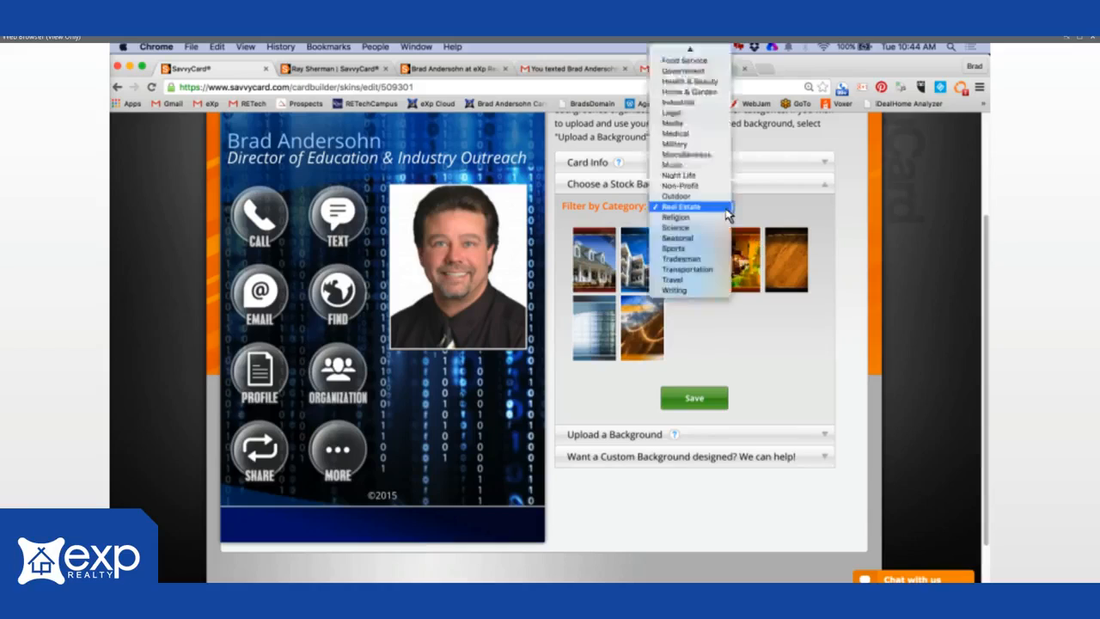
click(684, 238)
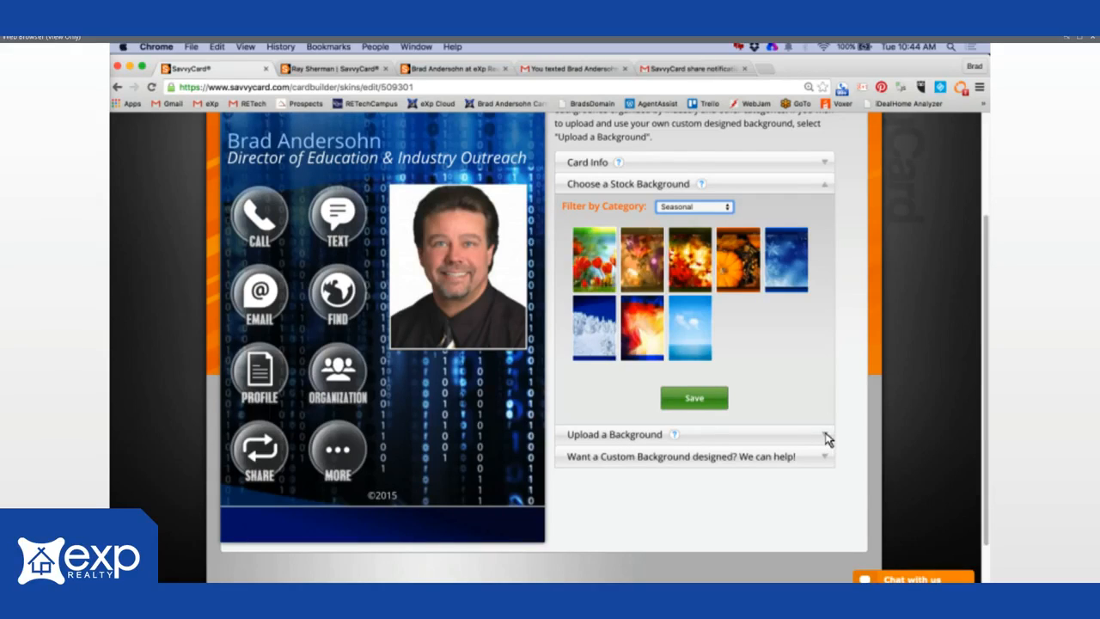
click(825, 437)
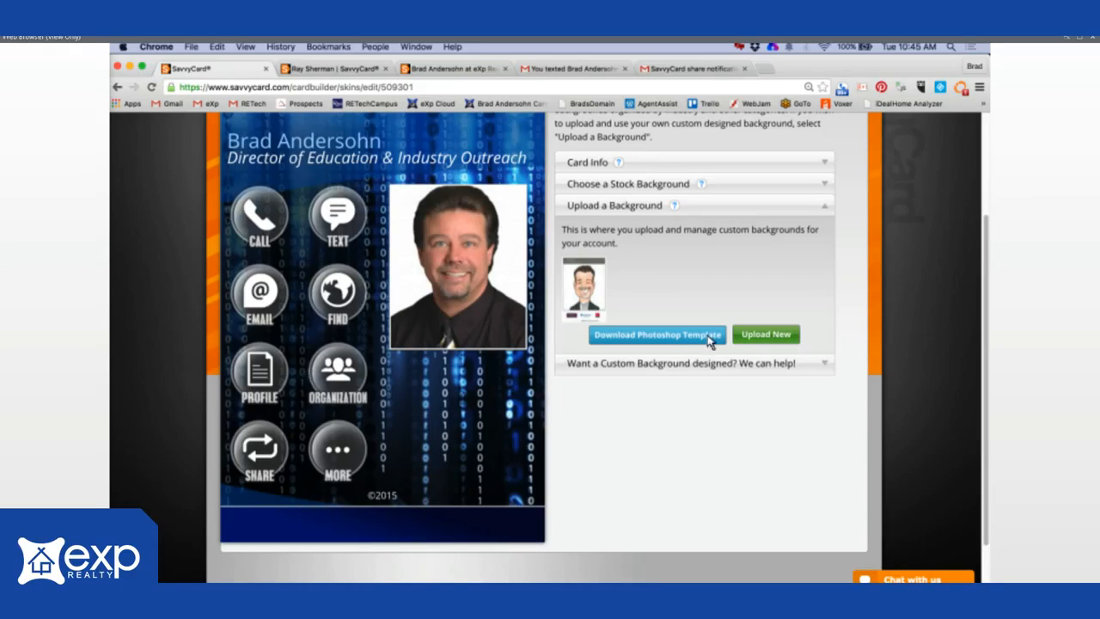
- Expand the custom background design info, then move to the card's Picture settings
click(825, 367)
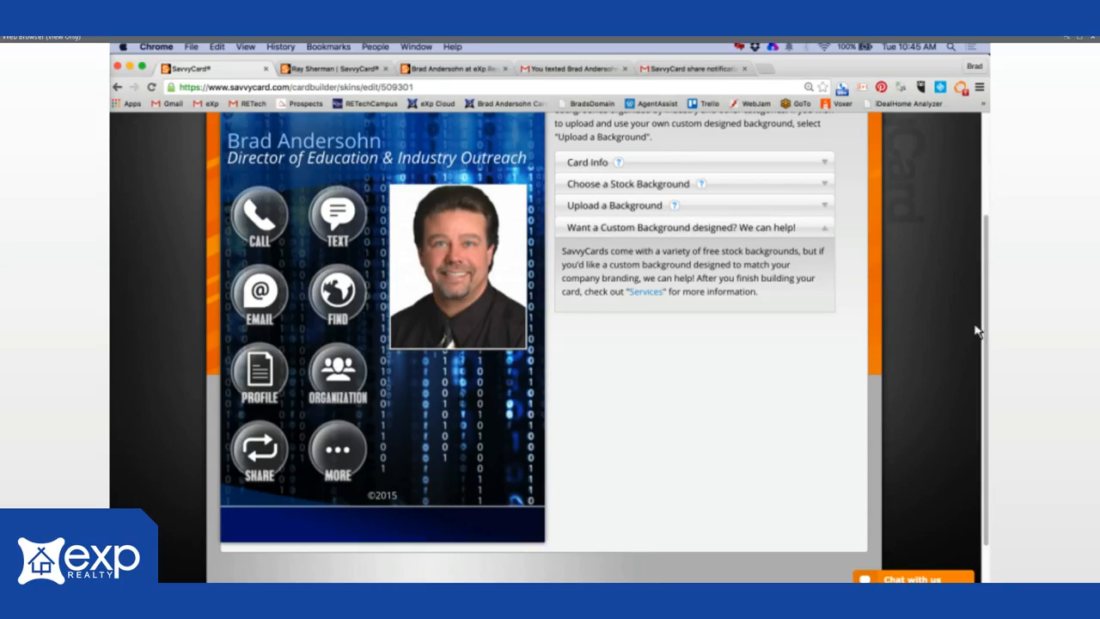
drag(993, 290, 992, 207)
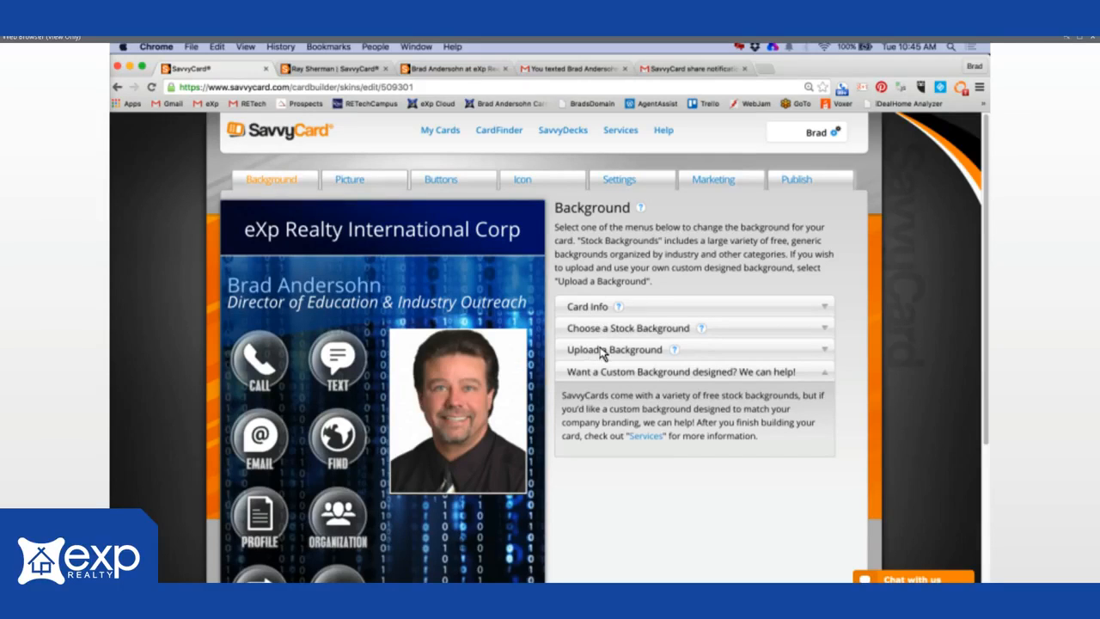
click(350, 182)
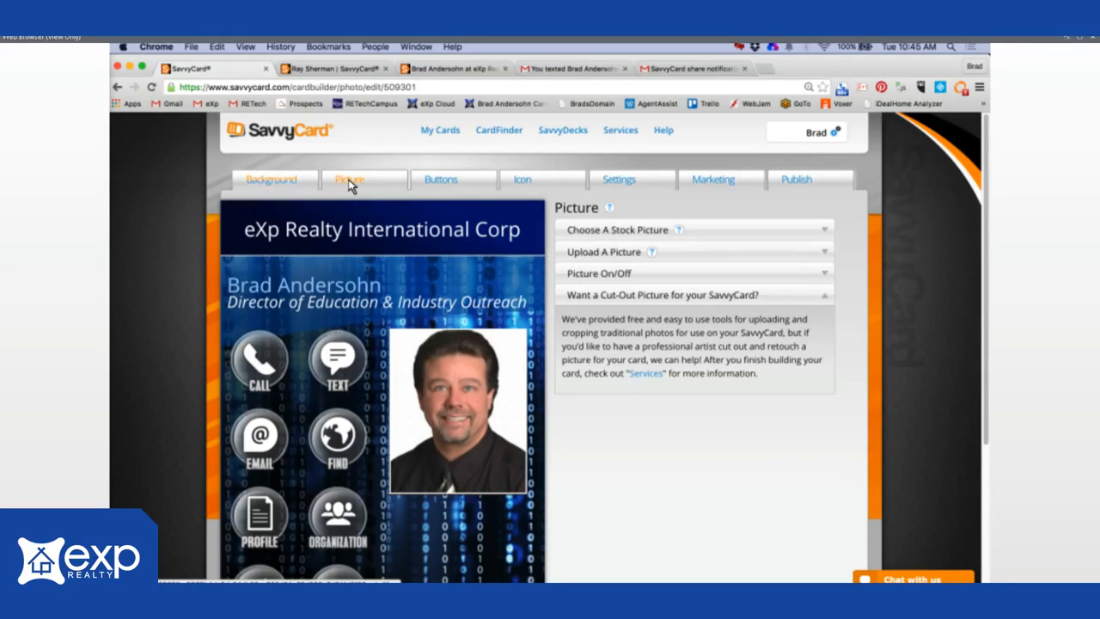
- Look over the stock and upload picture options, then set Picture On/Off to Off and save
click(826, 232)
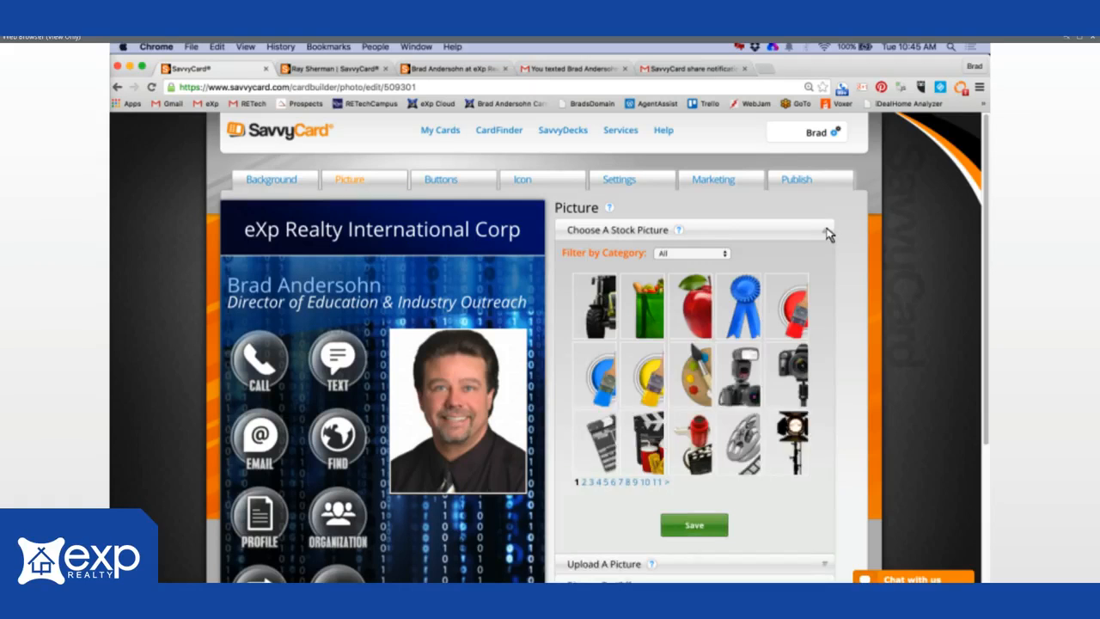
click(826, 230)
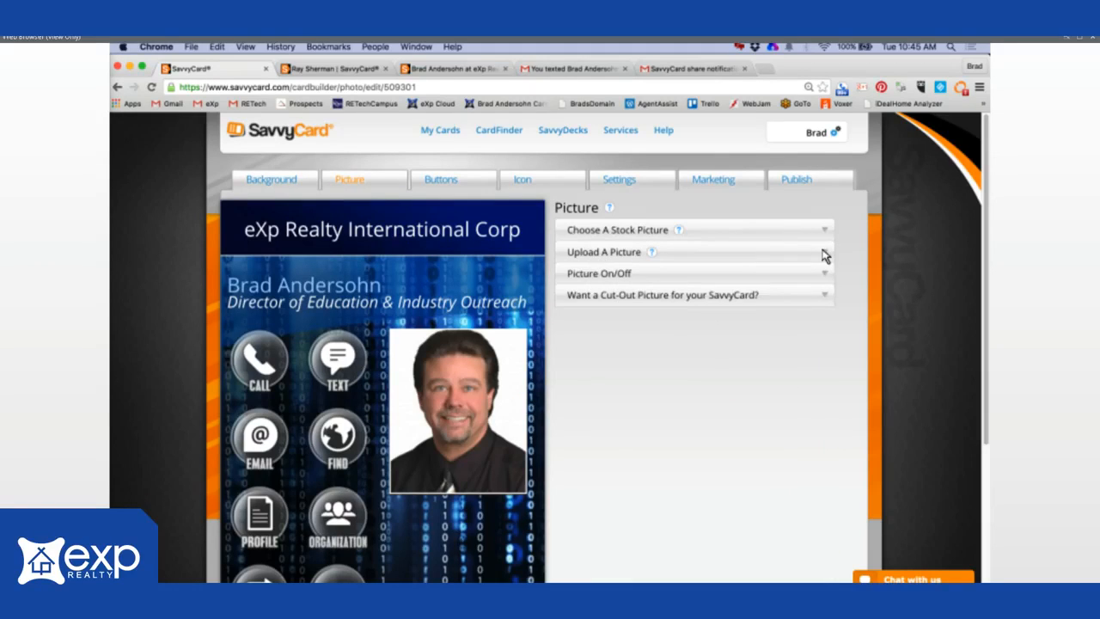
click(825, 254)
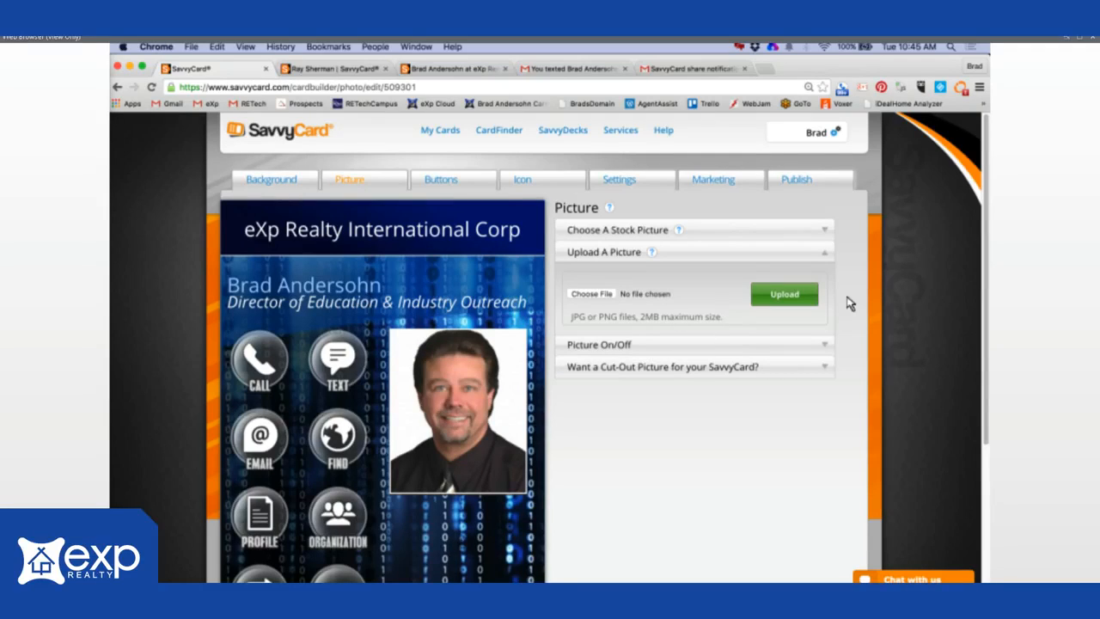
click(828, 348)
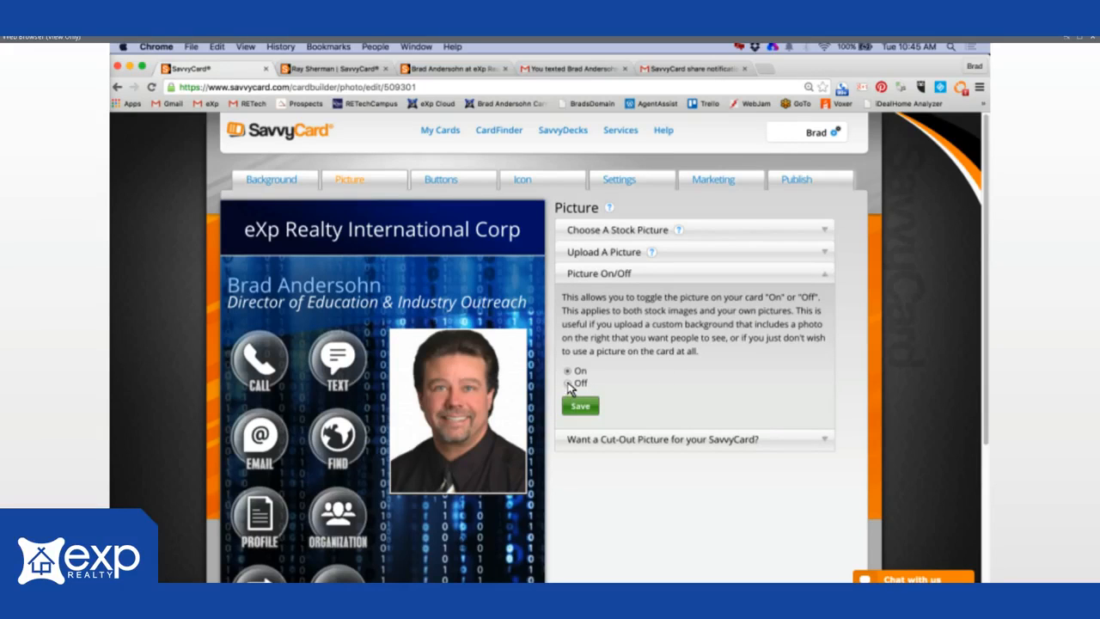
click(568, 385)
click(581, 408)
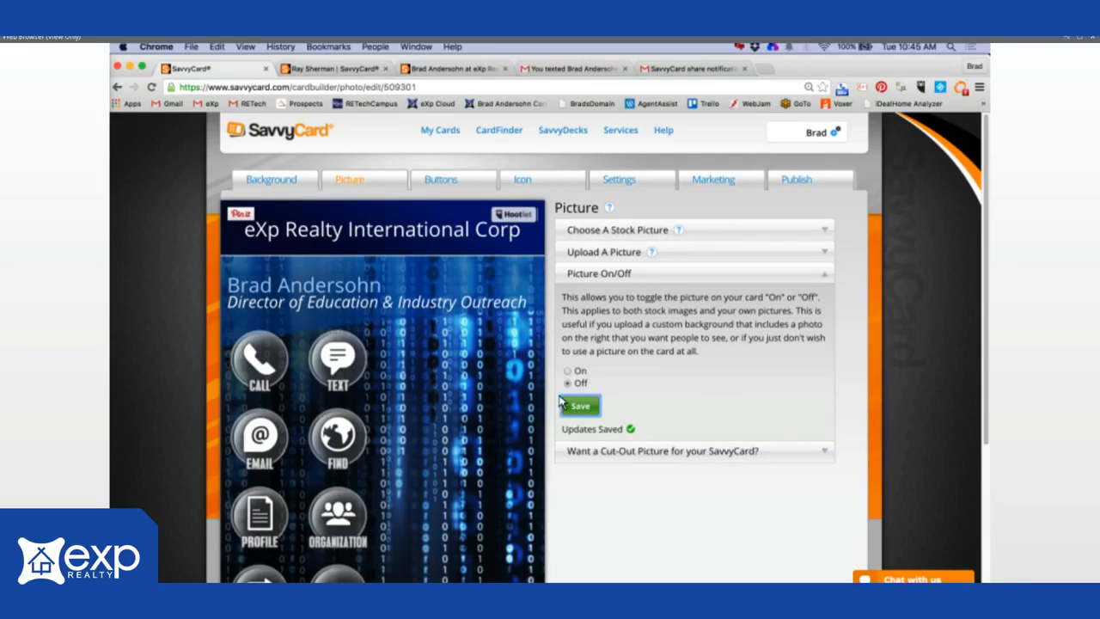
- Turn the card photo back On, save, and expand the cut-out picture info
click(567, 372)
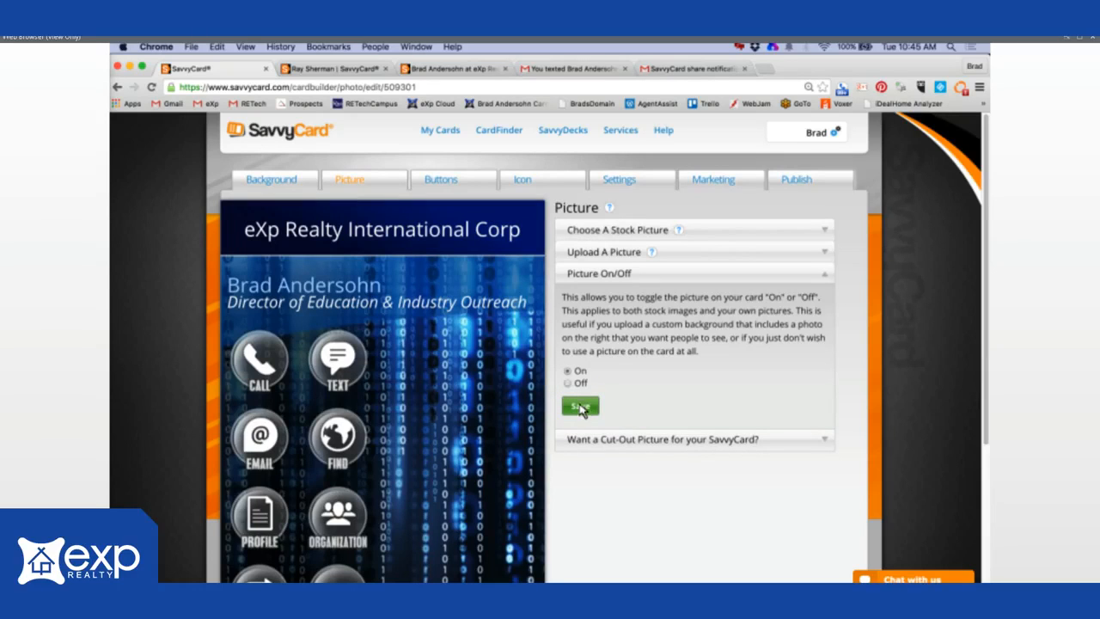
click(580, 405)
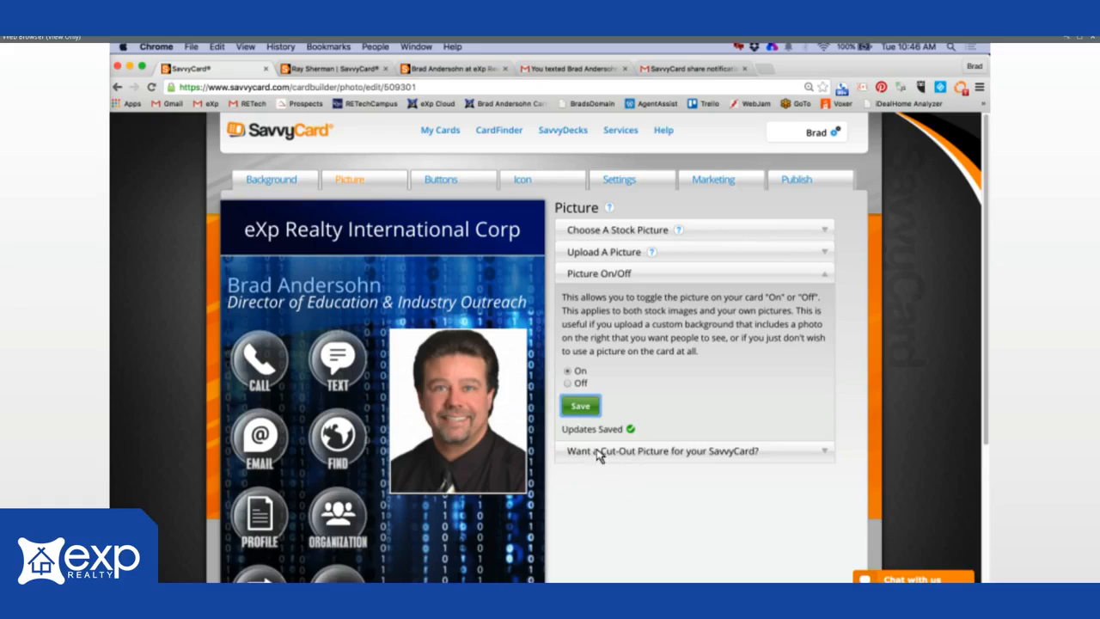
click(823, 452)
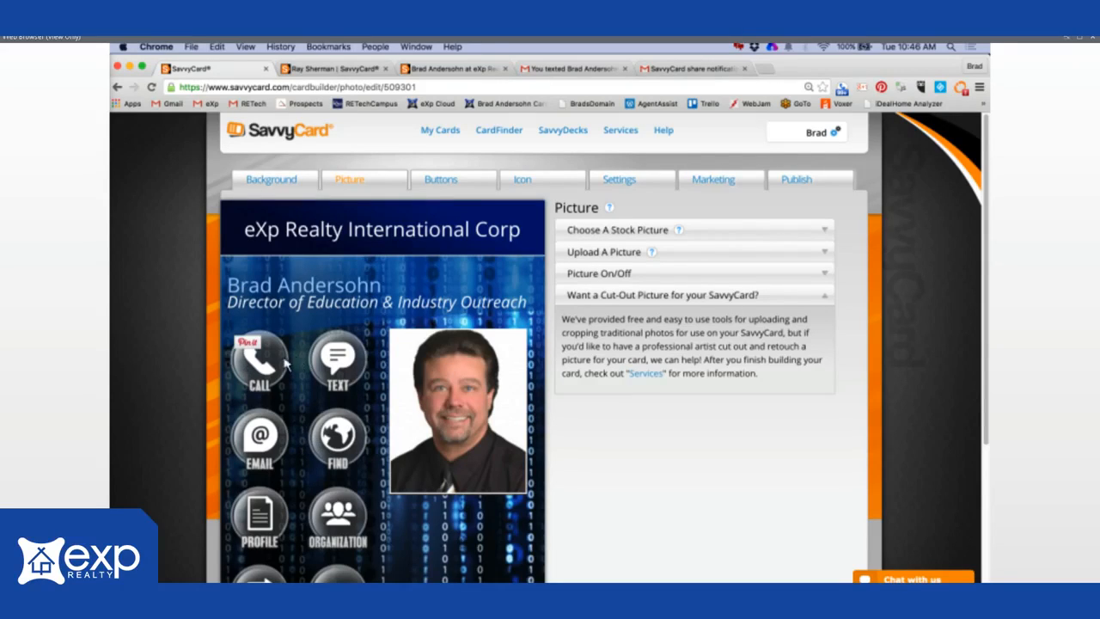
- Go to the Buttons settings and highlight the red reminder about saving changes
click(441, 183)
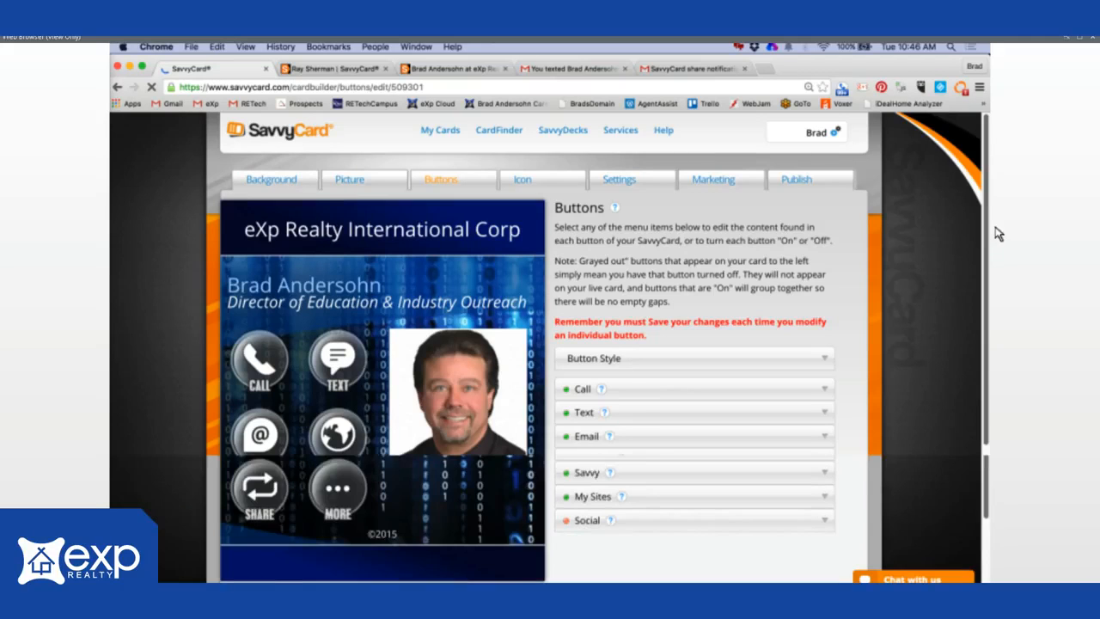
scroll(997, 237, down, 3)
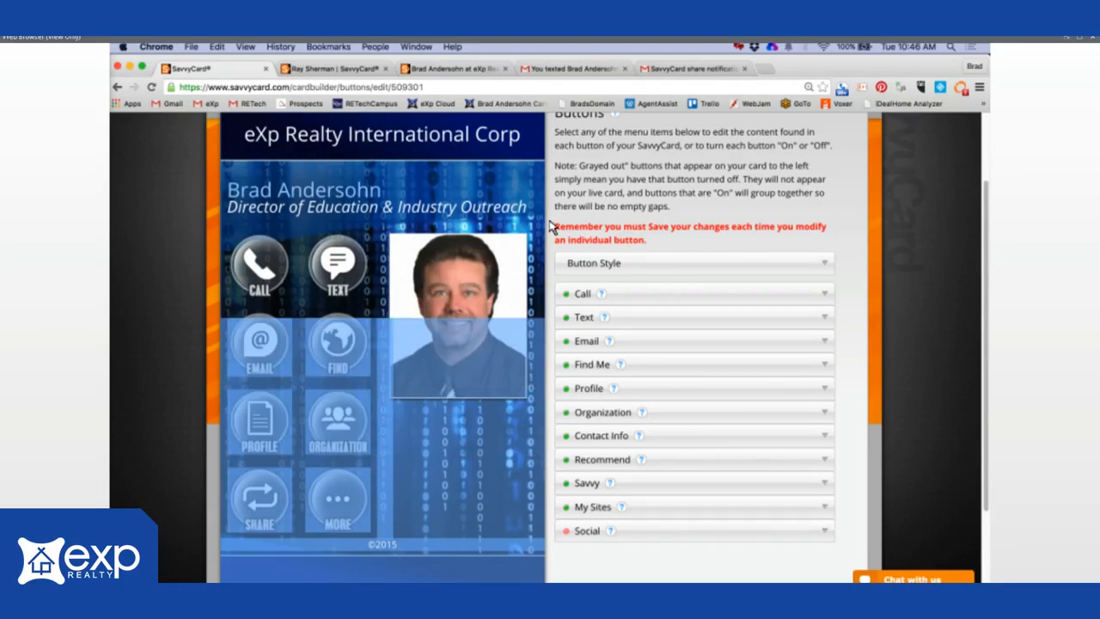
drag(550, 226, 735, 241)
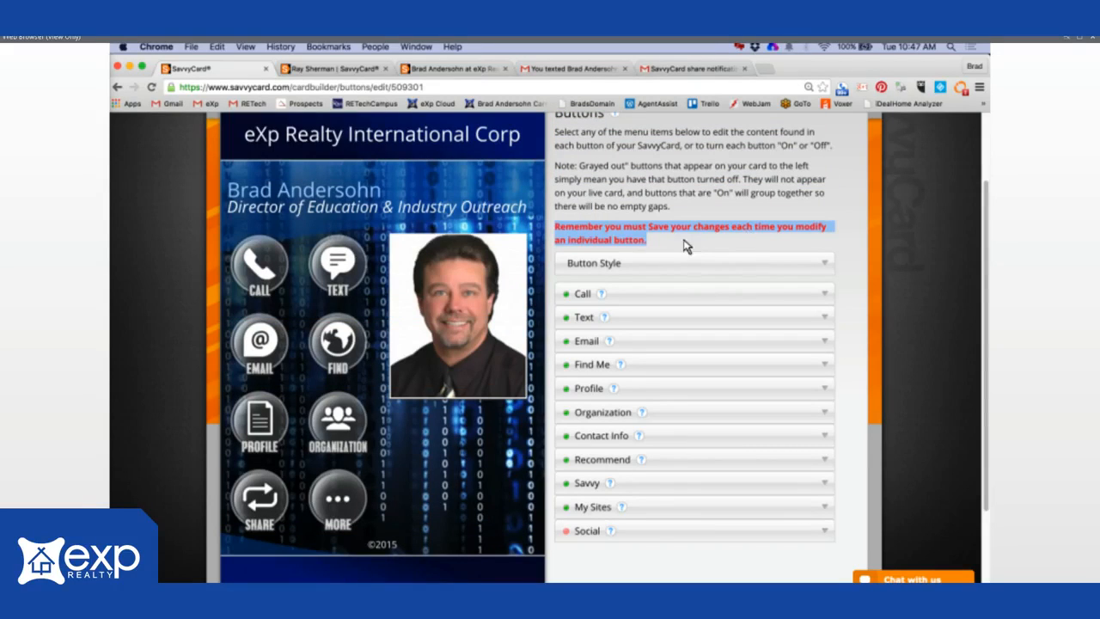
click(830, 267)
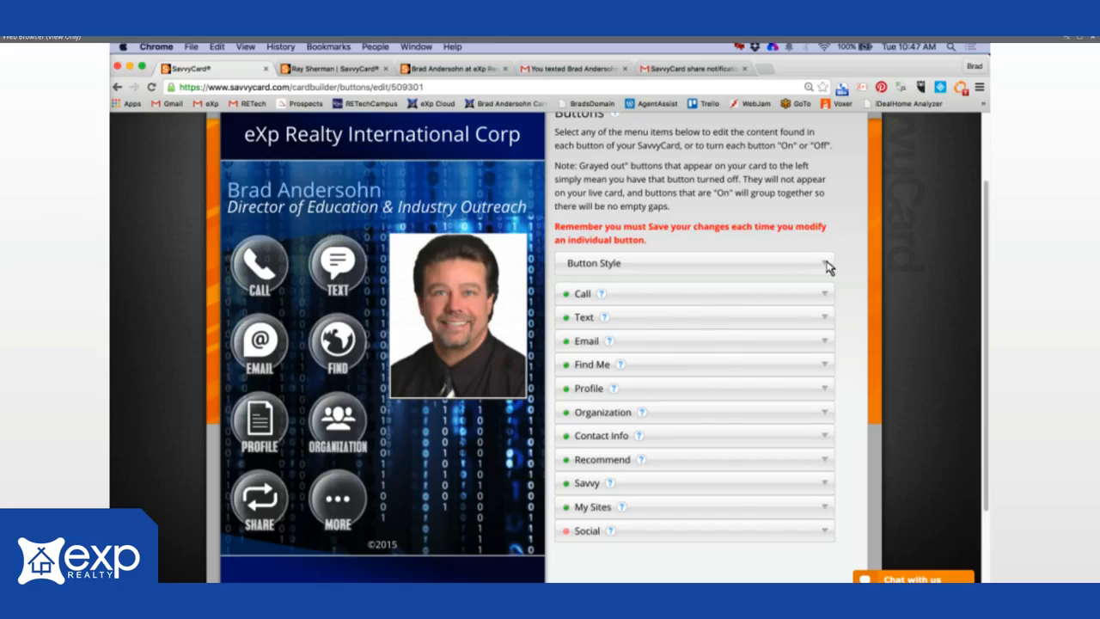
- Try the blue, grey round, red and yellow button styles, then save the blue one
click(828, 266)
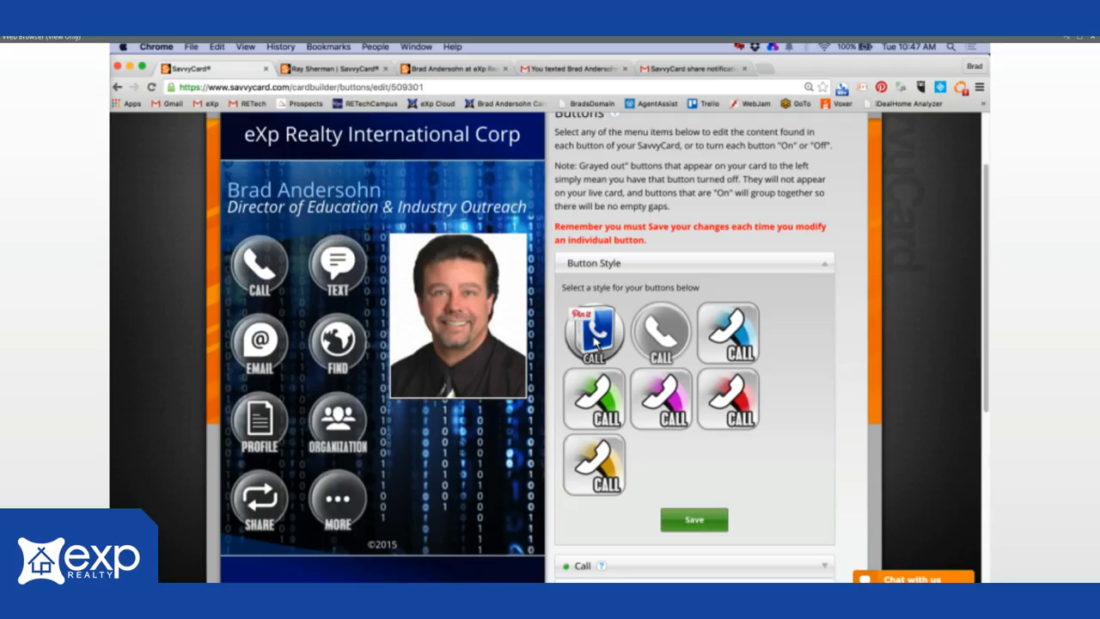
click(594, 341)
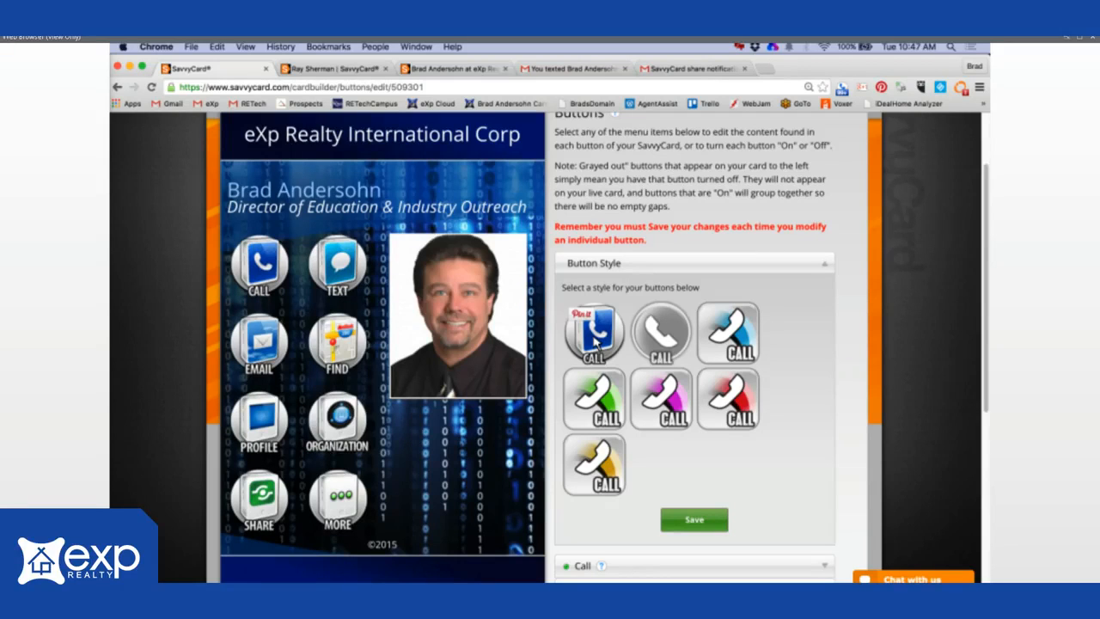
click(659, 333)
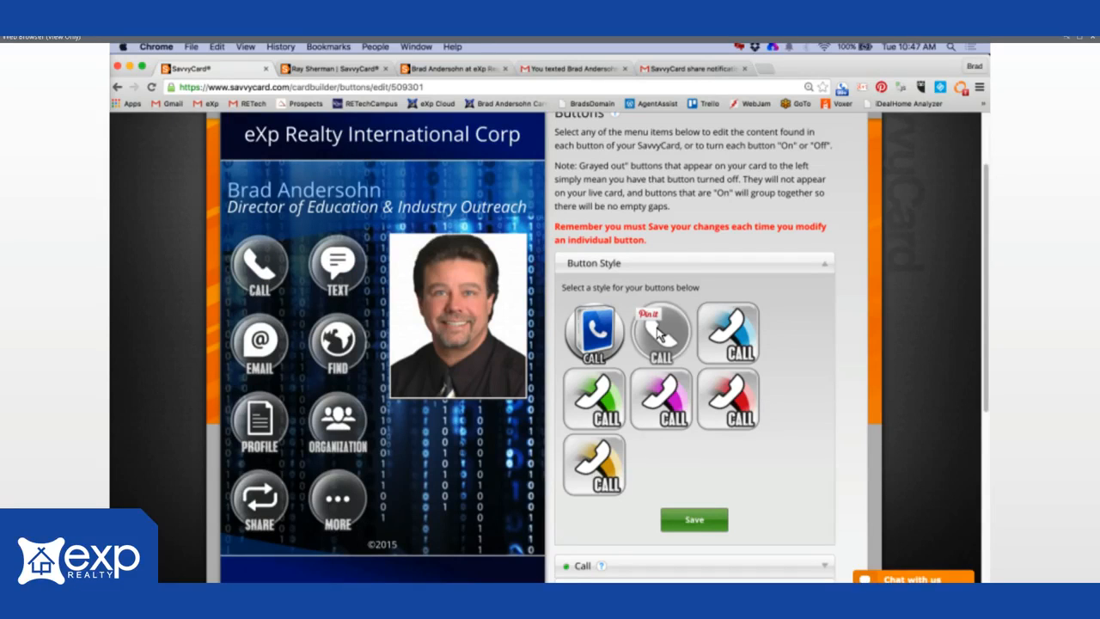
click(740, 392)
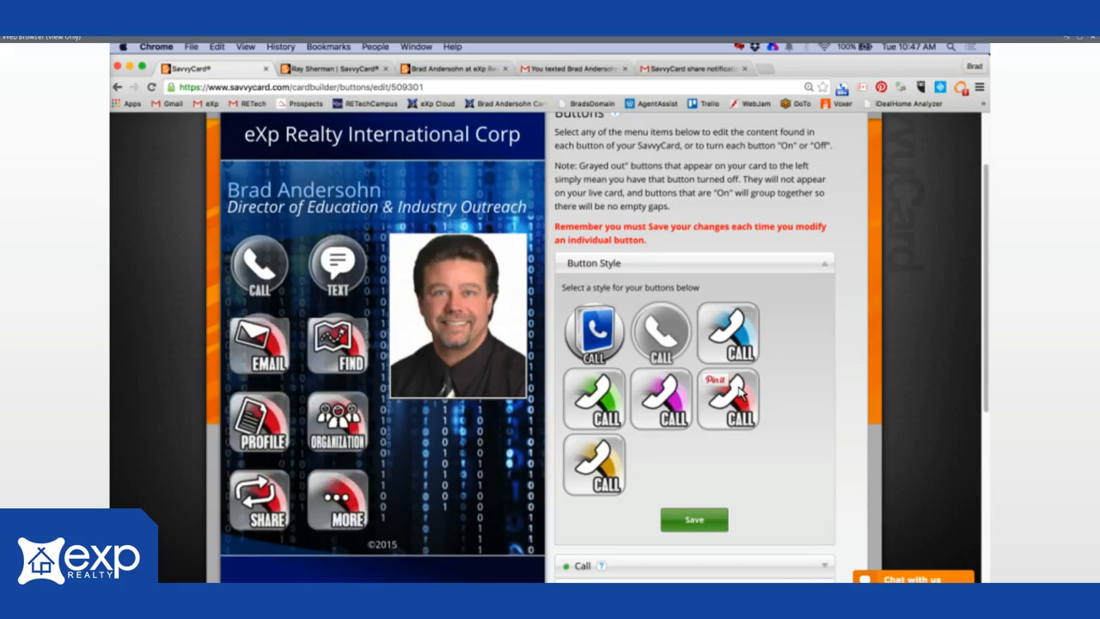
click(589, 464)
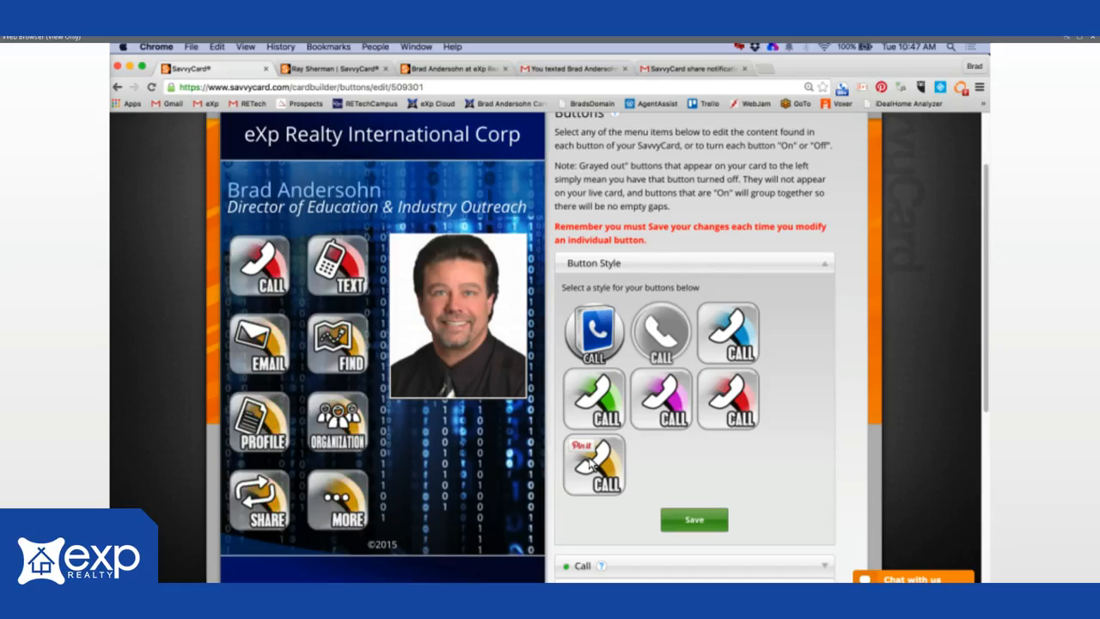
click(592, 342)
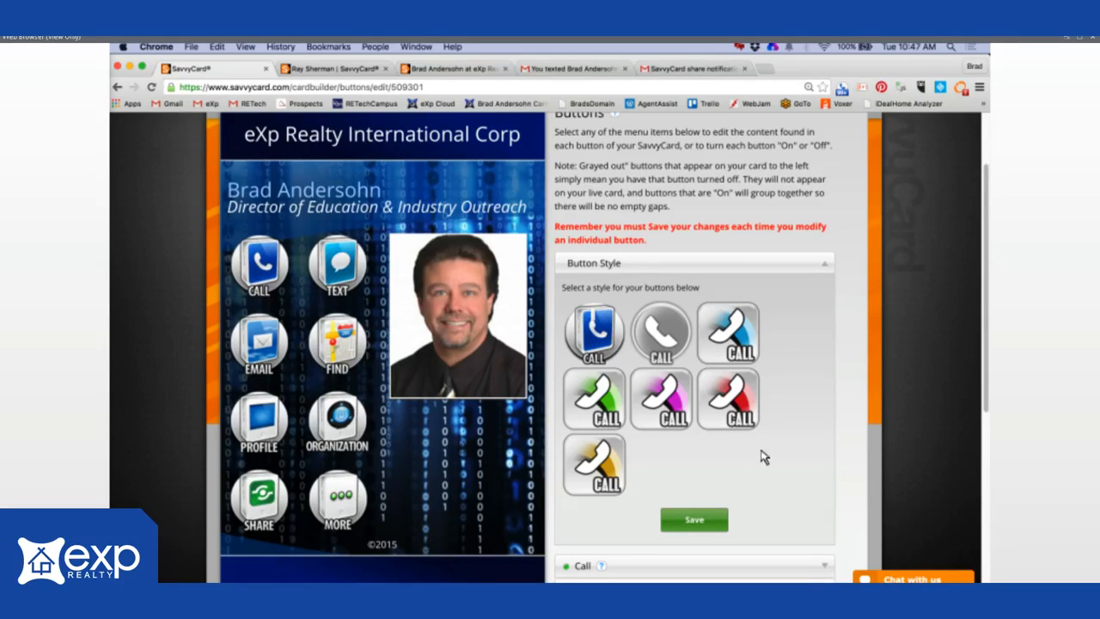
click(696, 519)
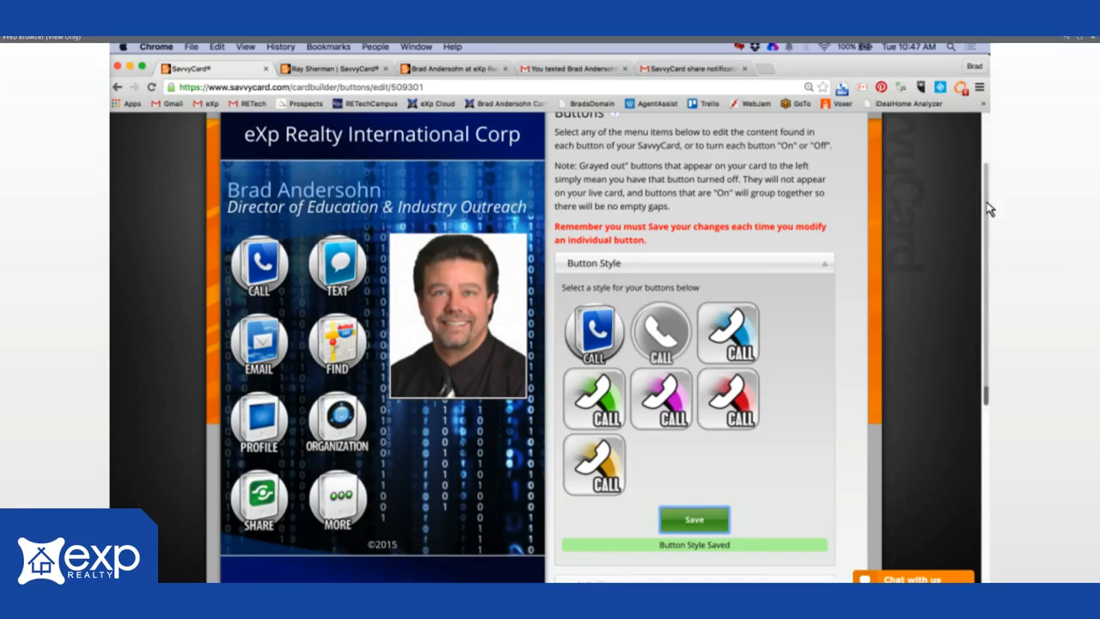
scroll(995, 338, down, 10)
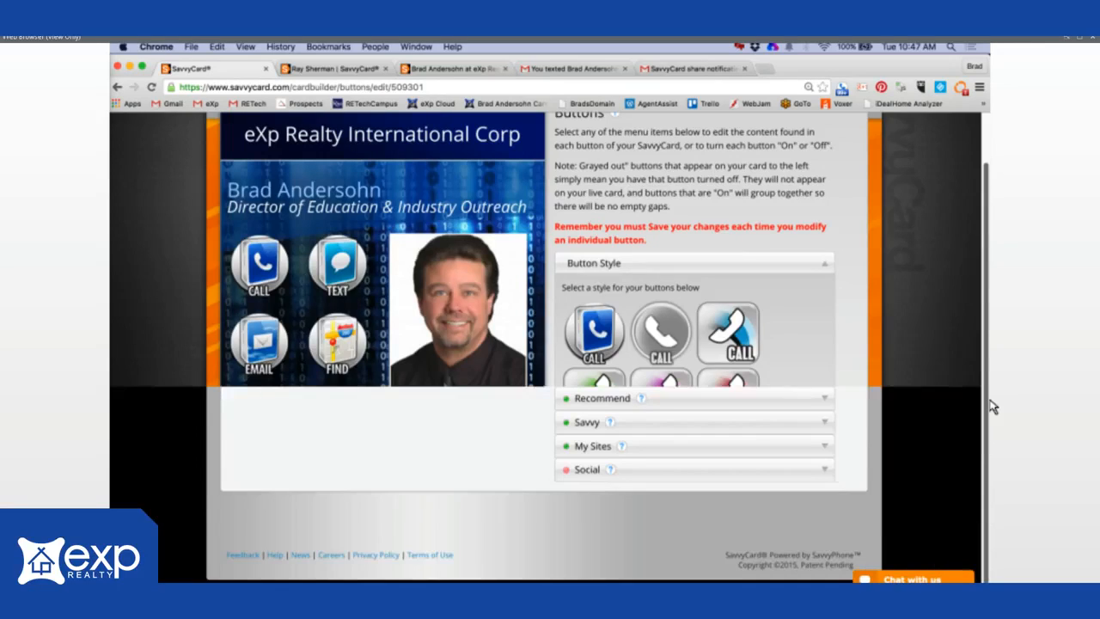
drag(992, 406, 988, 191)
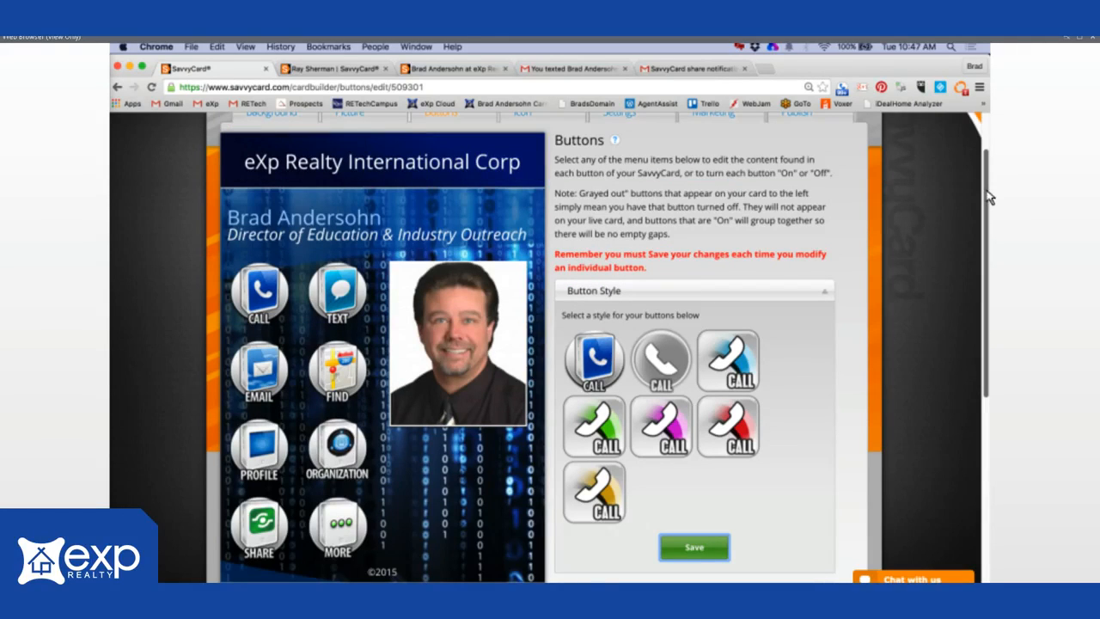
drag(988, 190, 989, 194)
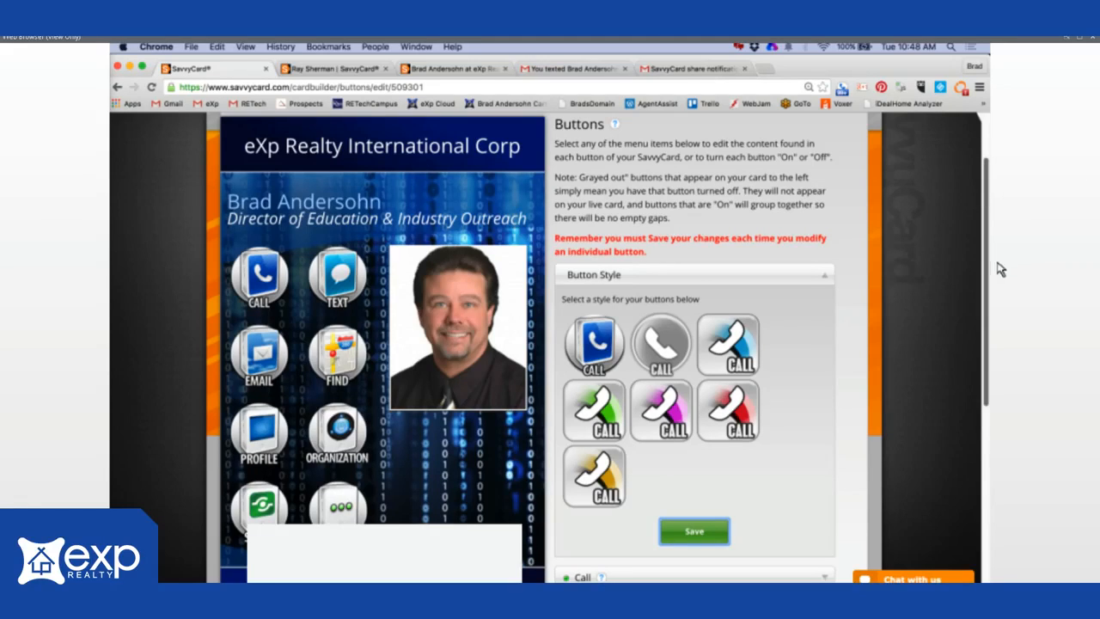
scroll(801, 313, down, 3)
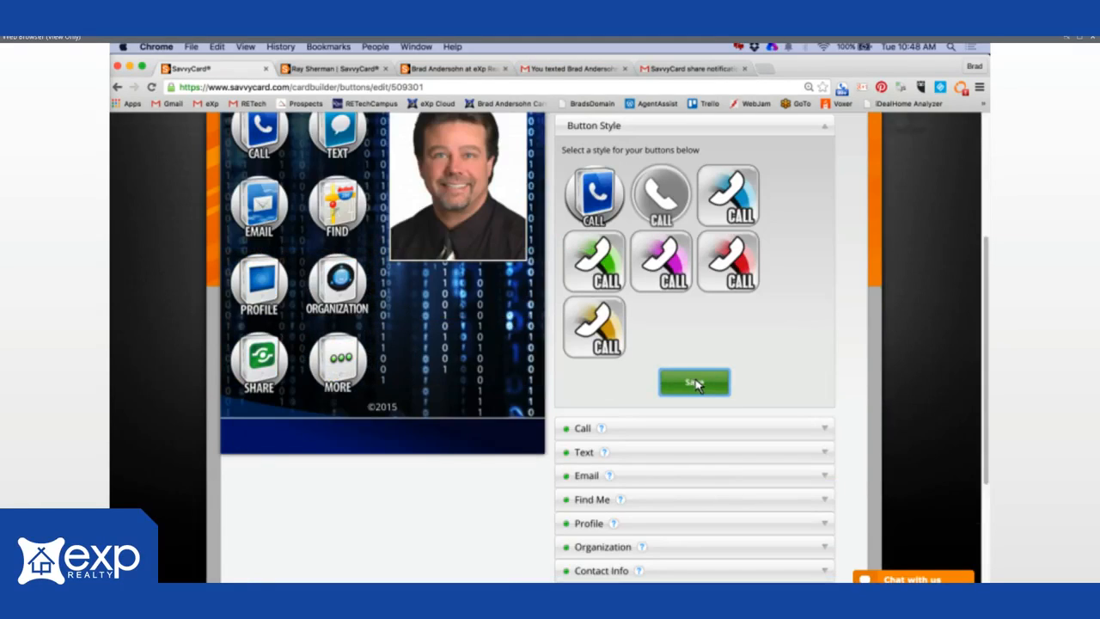
- Resave the button style, save the Call button's number settings, and expand the Text button settings
click(696, 383)
click(827, 431)
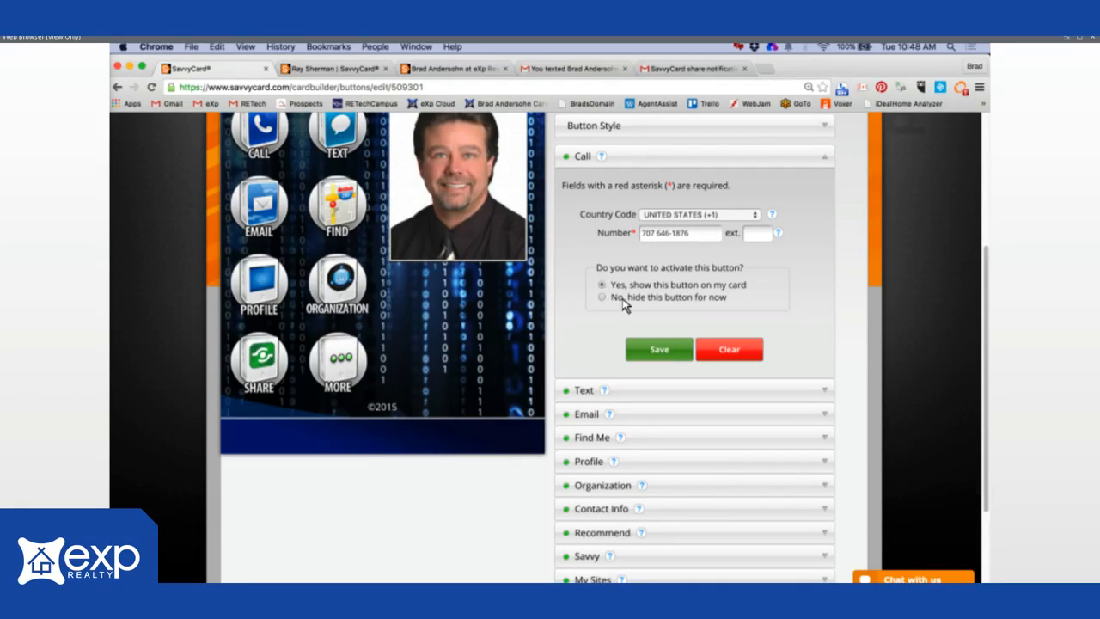
click(656, 350)
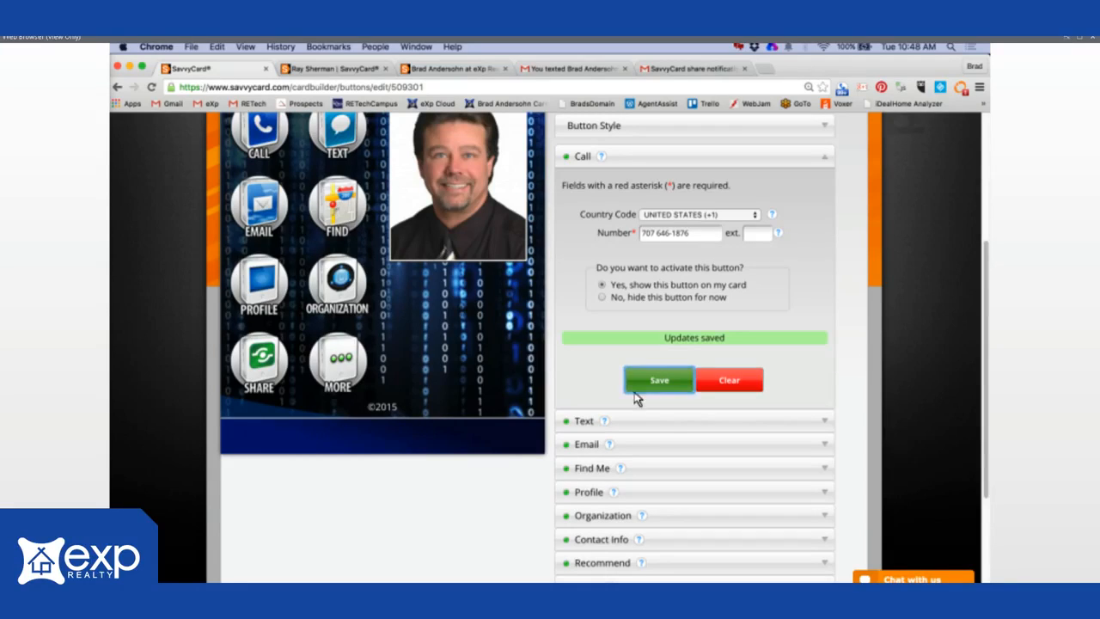
click(825, 422)
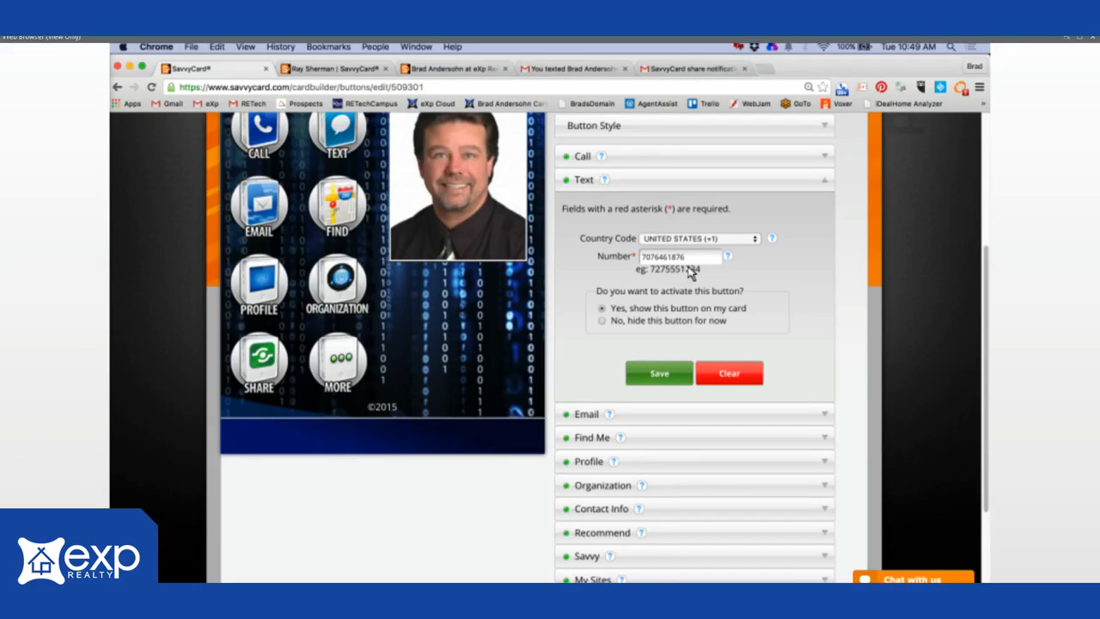
- Close the Skype call popup and leave the Text button's example number unchanged
drag(693, 273, 652, 277)
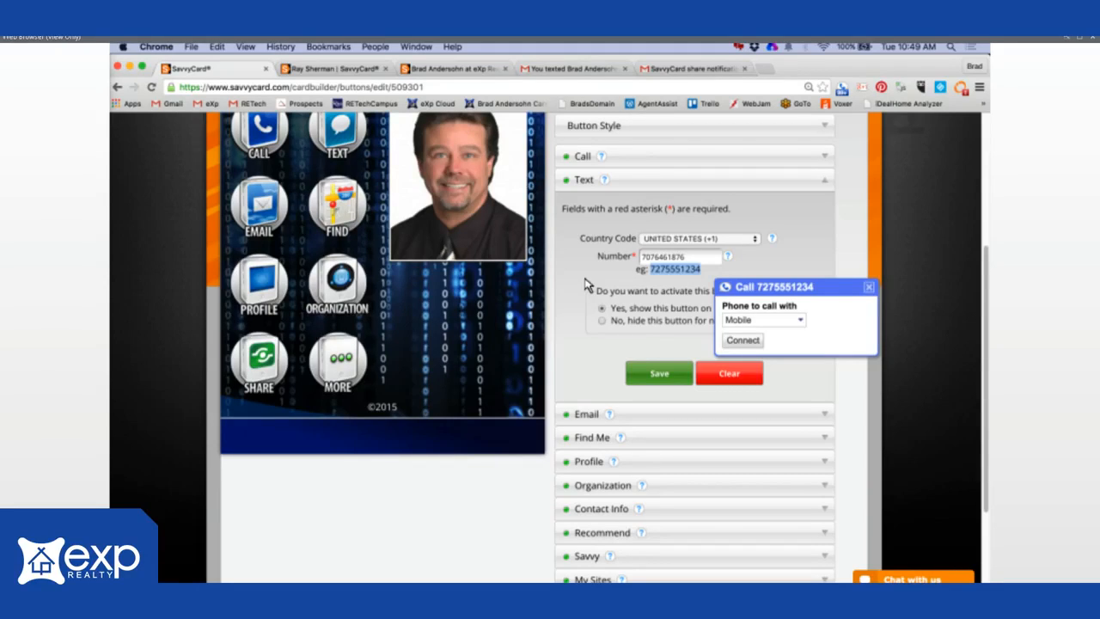
click(692, 259)
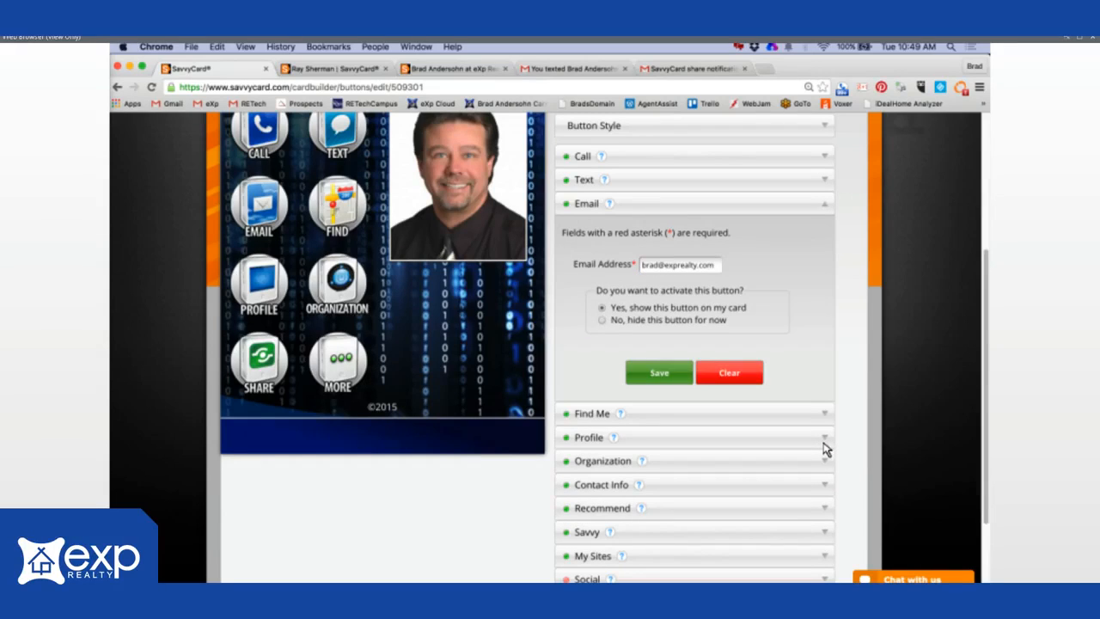
- Review the current email address, then expand the Find Me location address form
drag(718, 265, 620, 295)
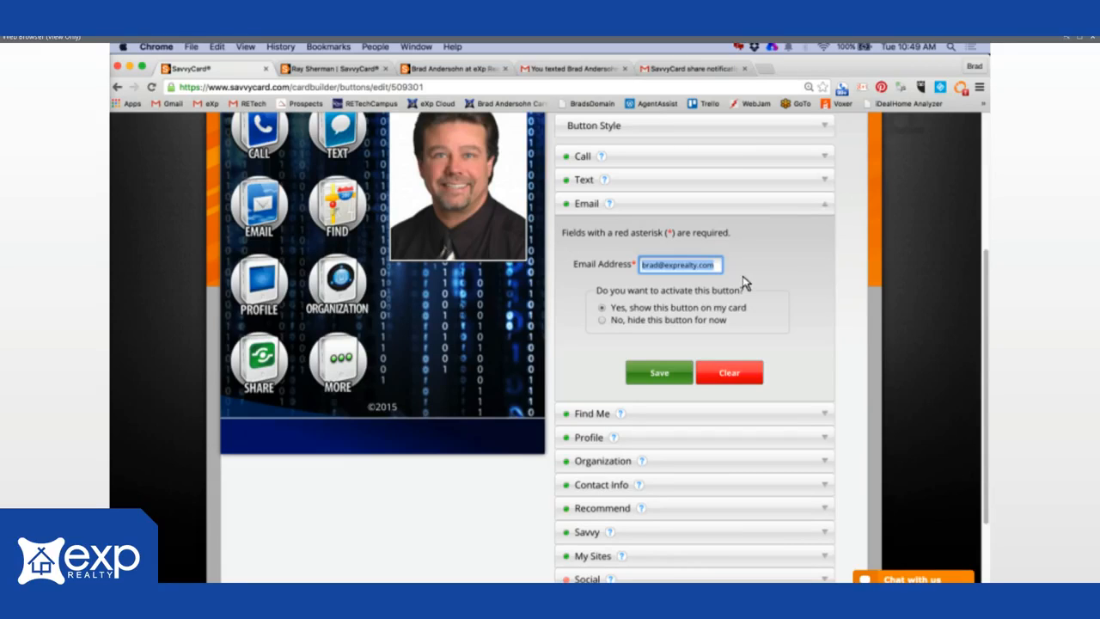
click(814, 415)
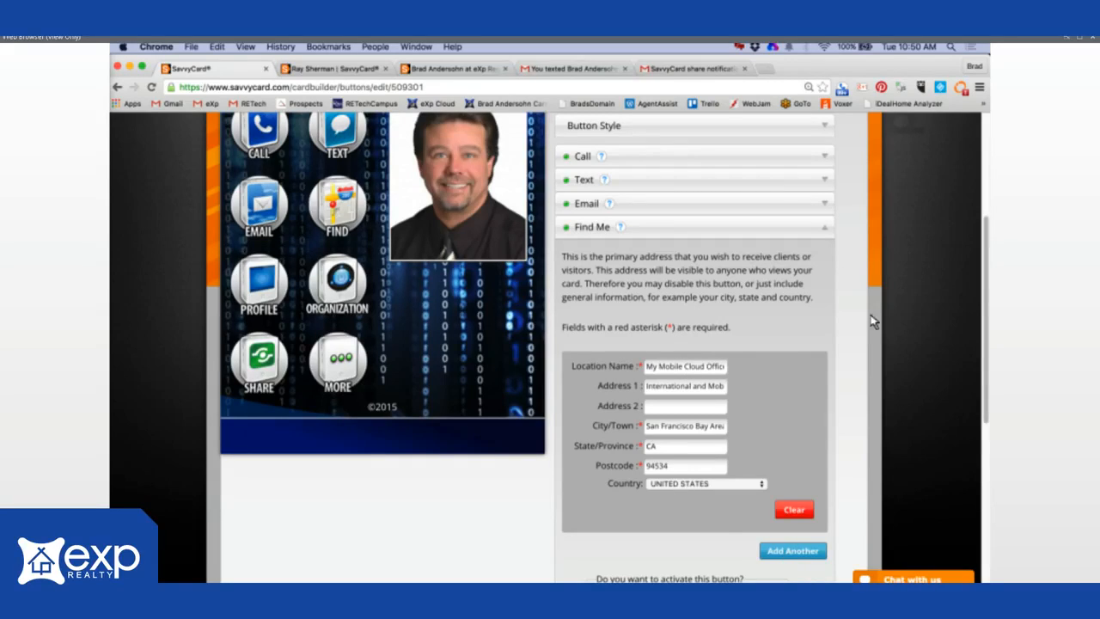
- Scroll past the Find Me form and expand the Profile editor with its bio and five links
scroll(997, 359, down, 5)
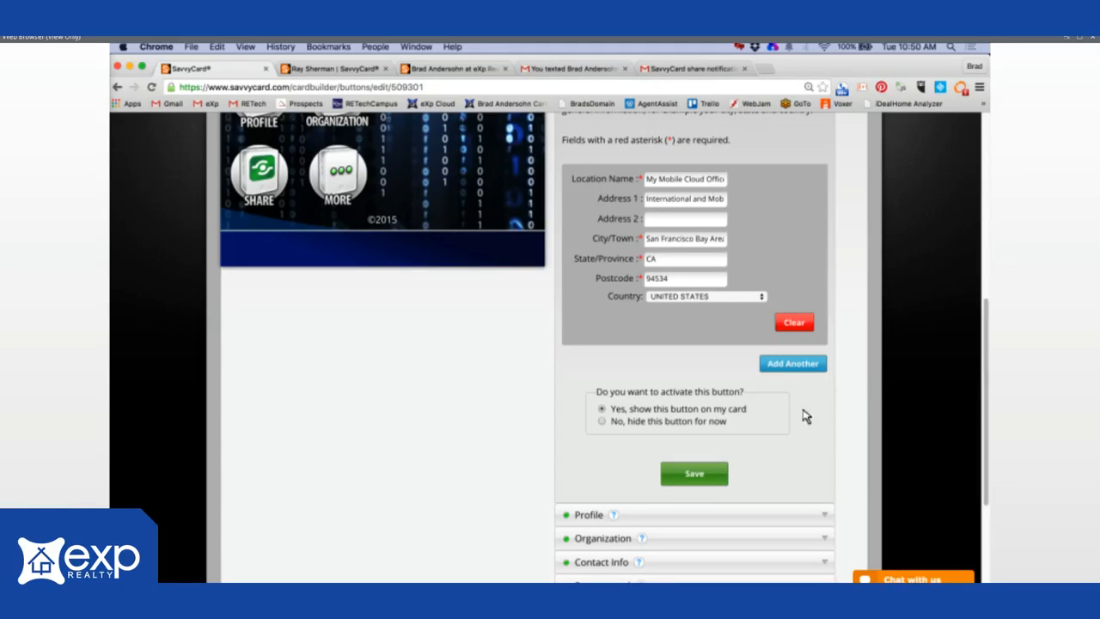
click(823, 519)
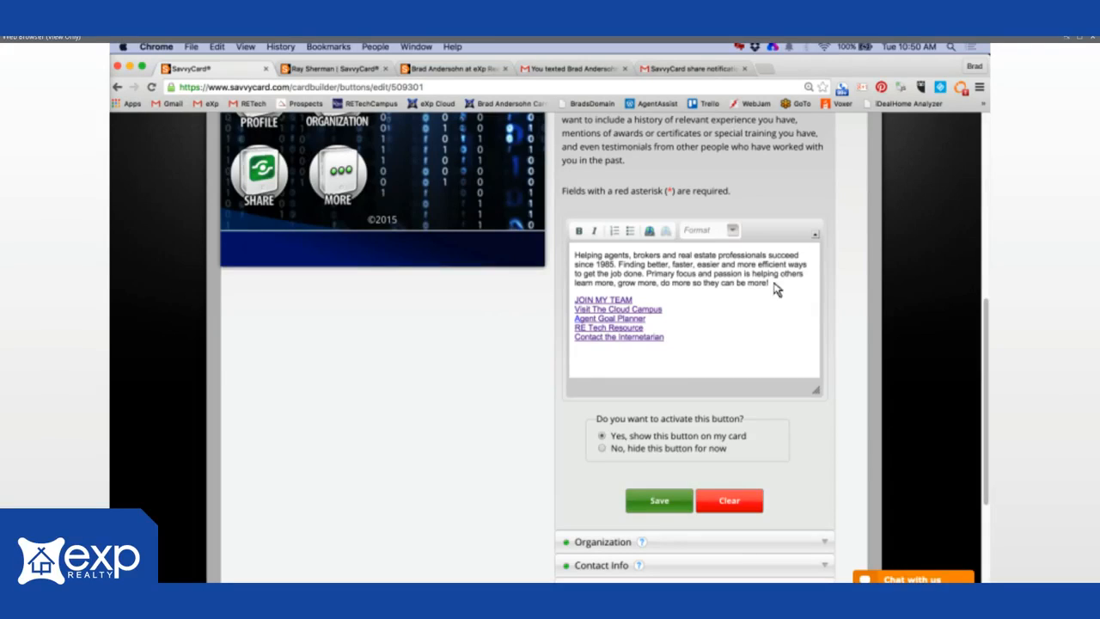
- Select 'Helping agents' at the start of the Profile bio's first paragraph
click(688, 284)
triple_click(576, 256)
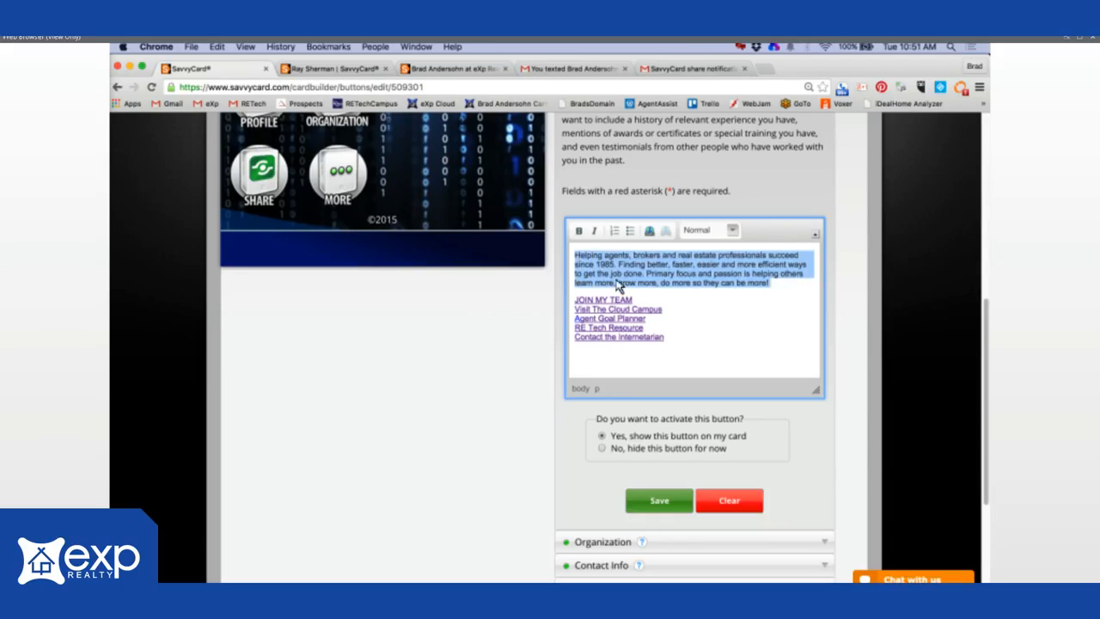
drag(610, 339, 571, 301)
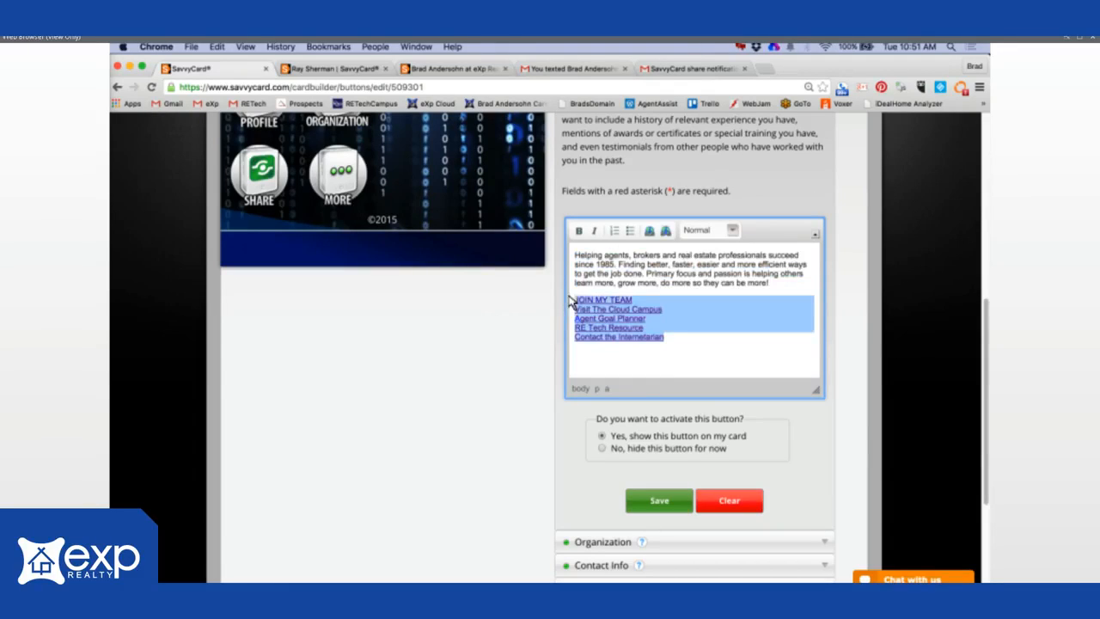
click(693, 270)
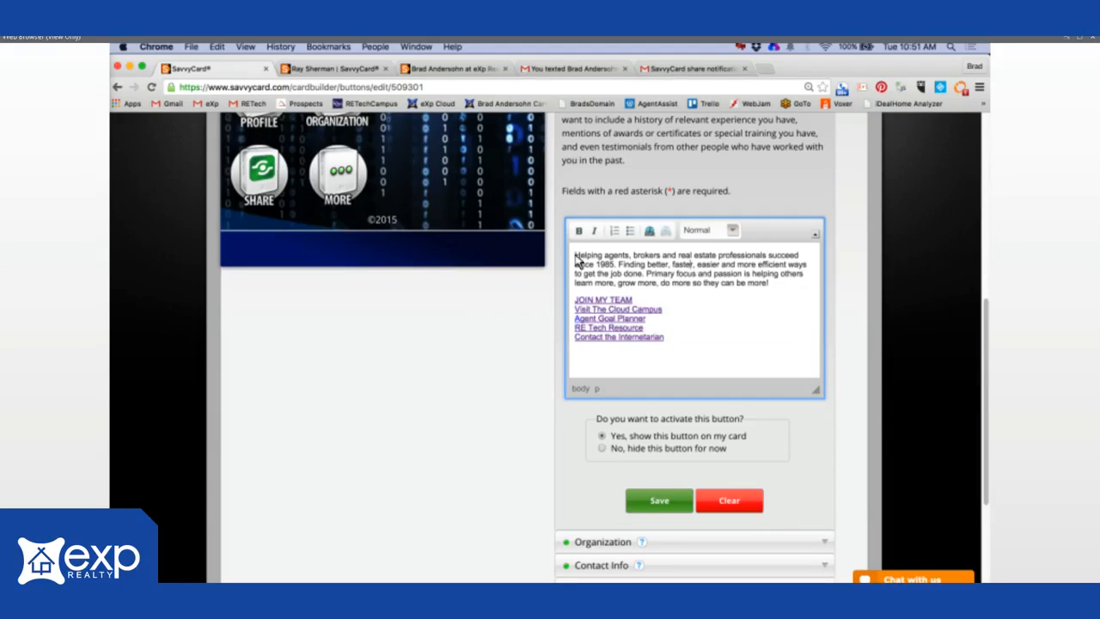
drag(575, 256, 634, 259)
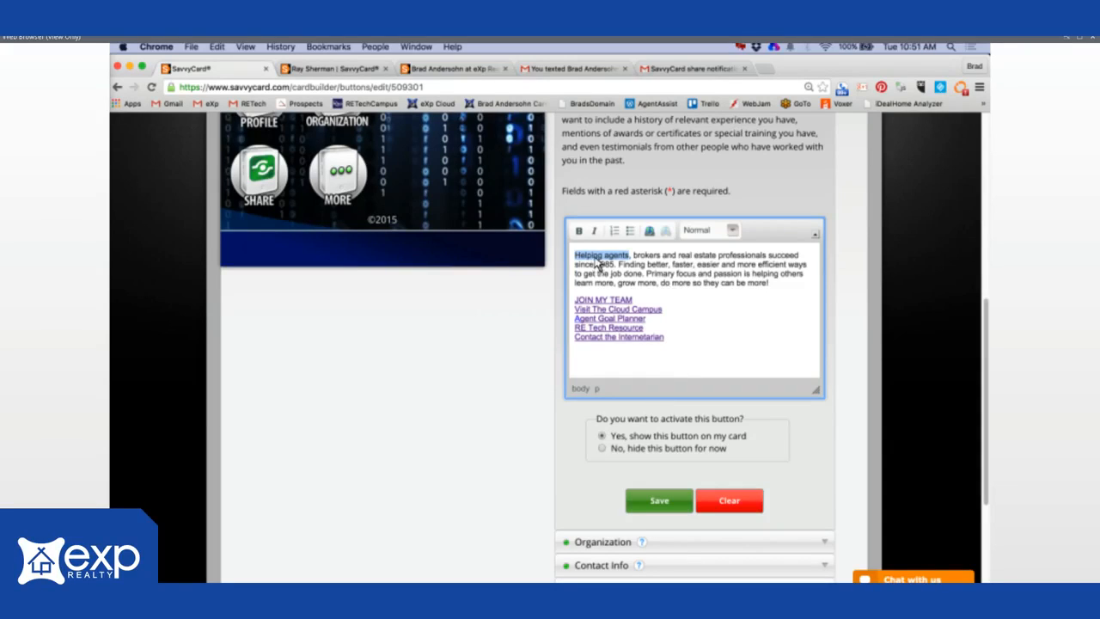
click(651, 235)
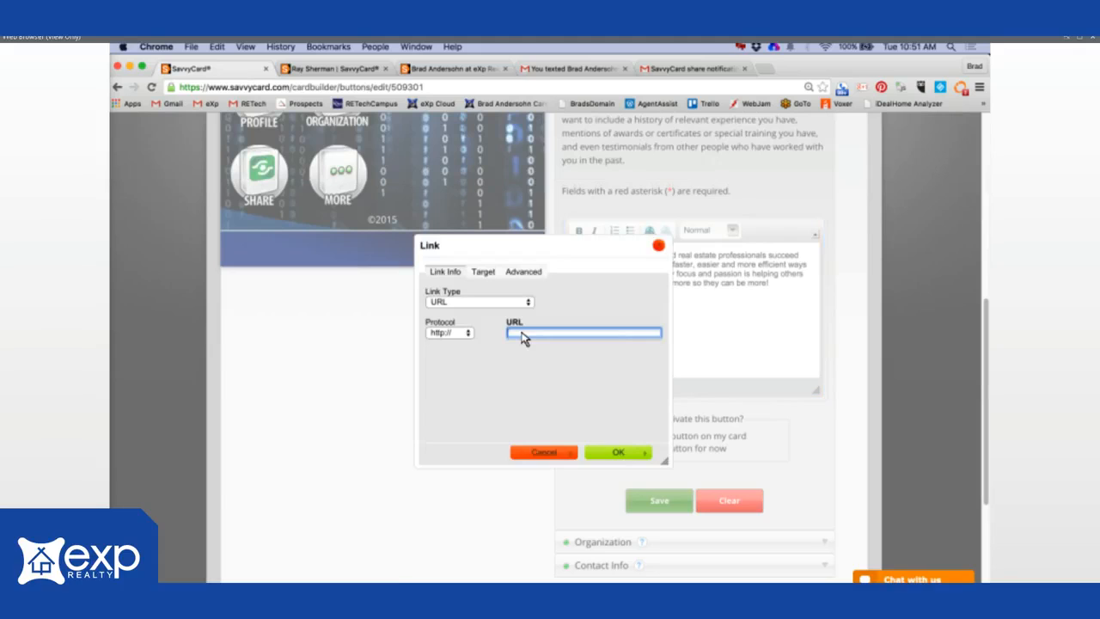
text(exprealty.com)
drag(565, 334, 498, 335)
click(550, 454)
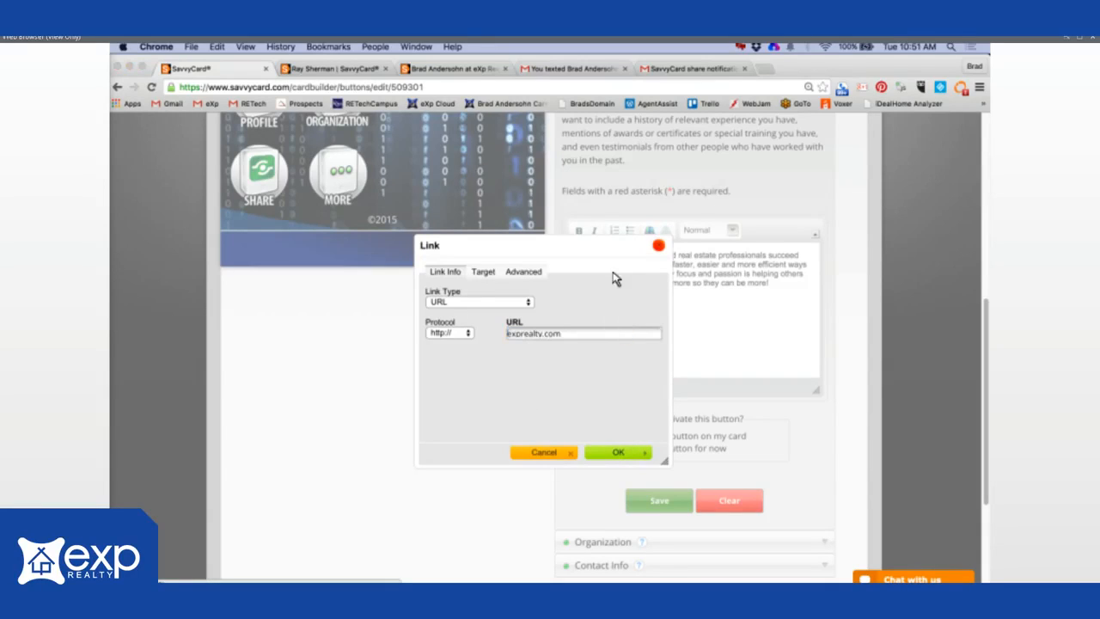
click(637, 245)
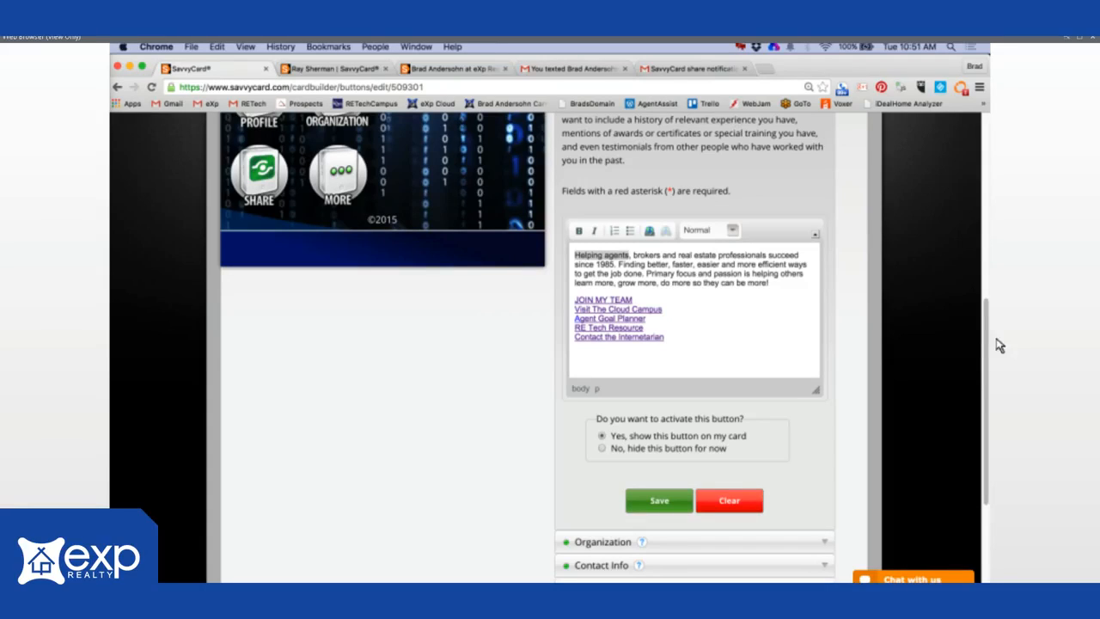
drag(987, 330, 995, 413)
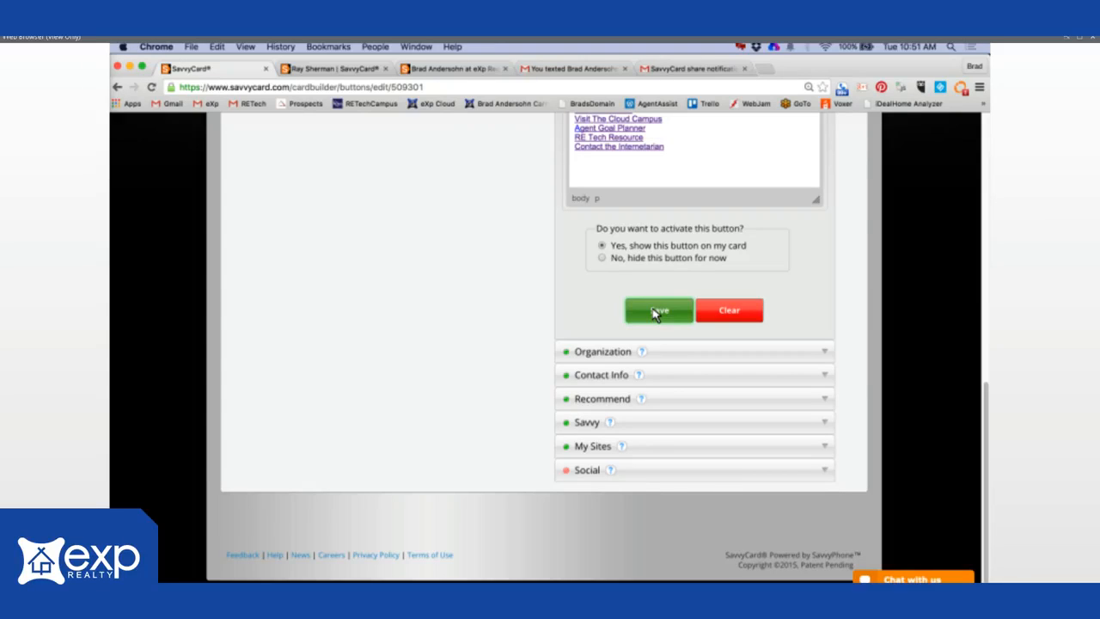
- Save the Profile bio and expand Organization, showing the 'Americas ONLY Agent-Owned Cloud Real Estate Brokerage.' tagline
click(654, 312)
click(825, 356)
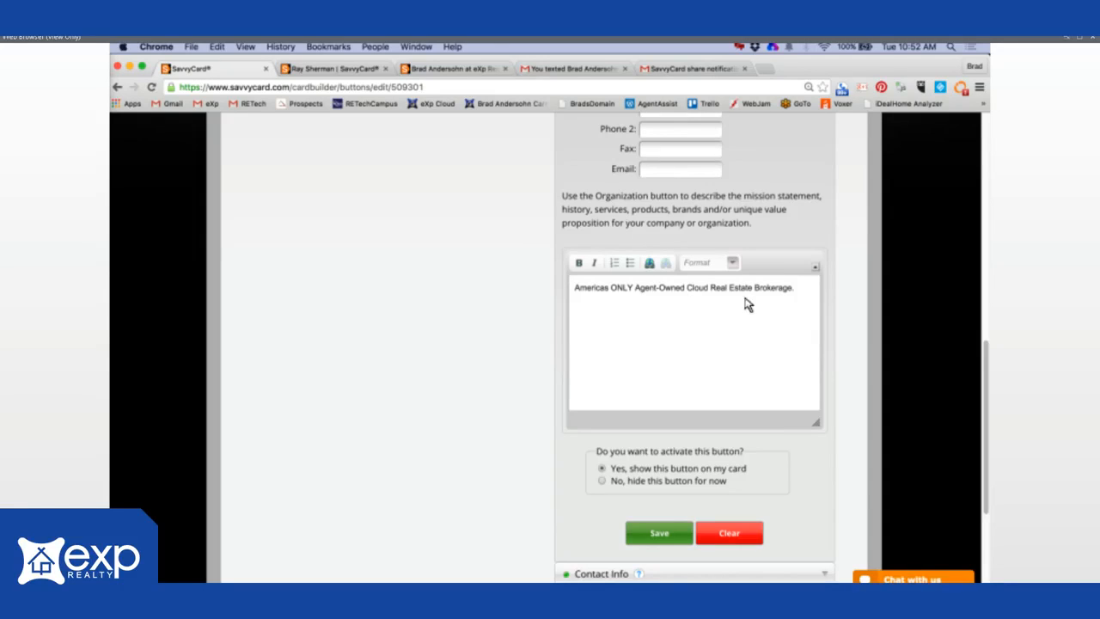
click(733, 346)
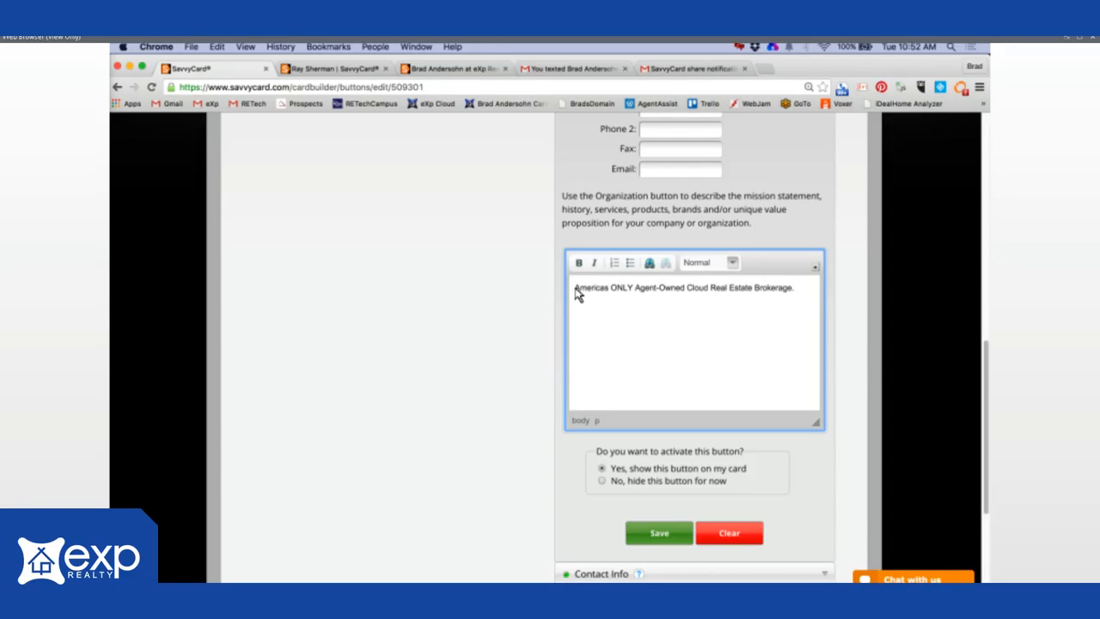
drag(701, 292, 796, 295)
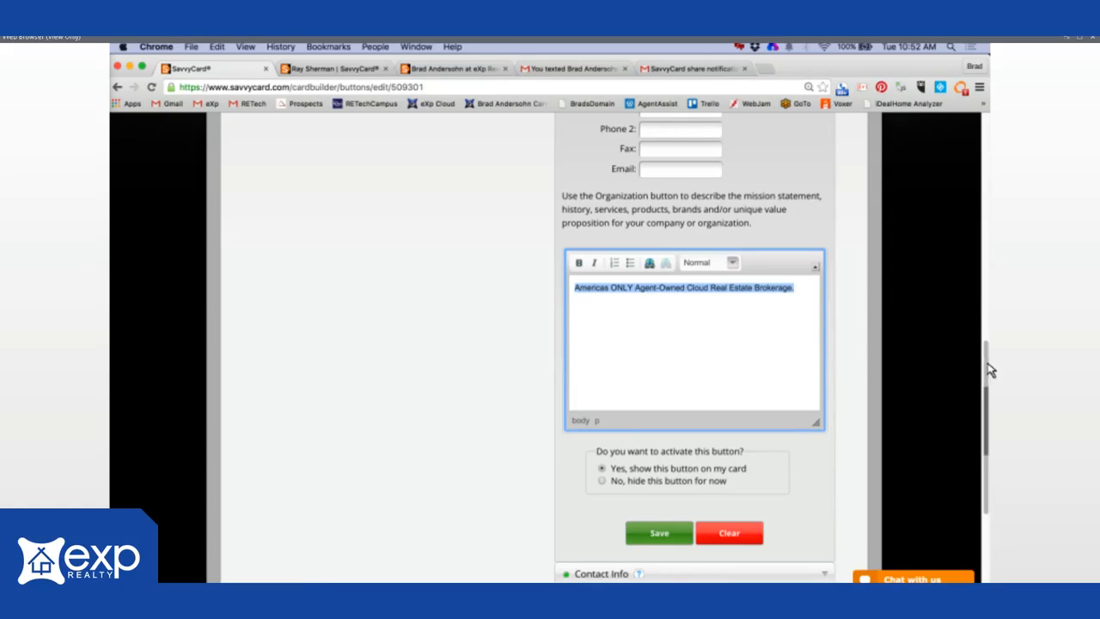
drag(990, 370, 997, 443)
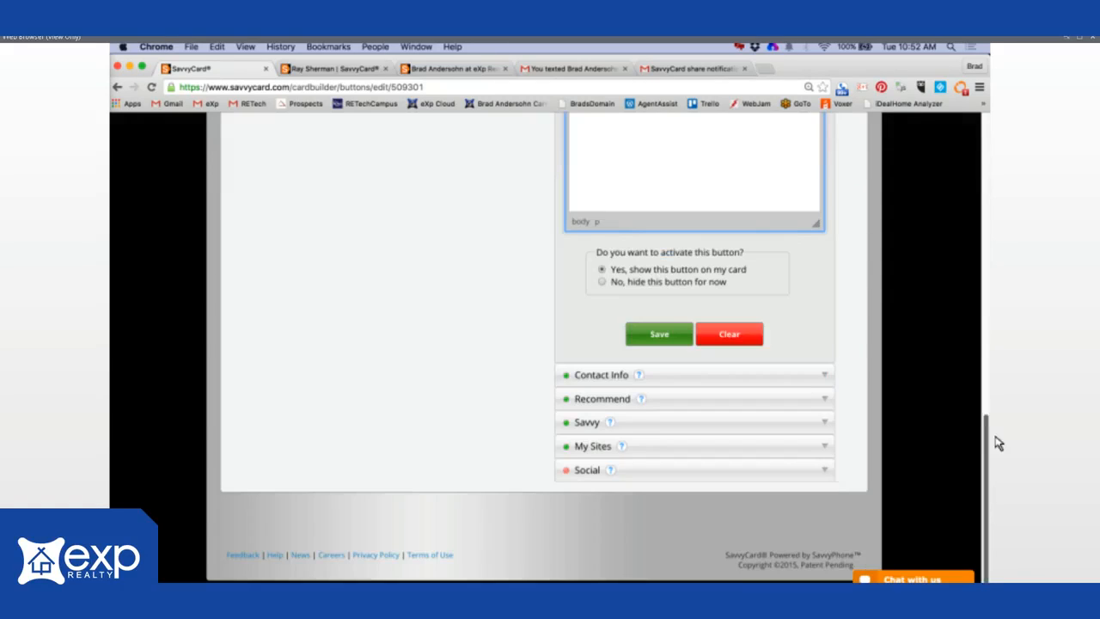
- Expand the Contact Info vCard form for location Mobile Cloud Office, then switch desktops
click(825, 379)
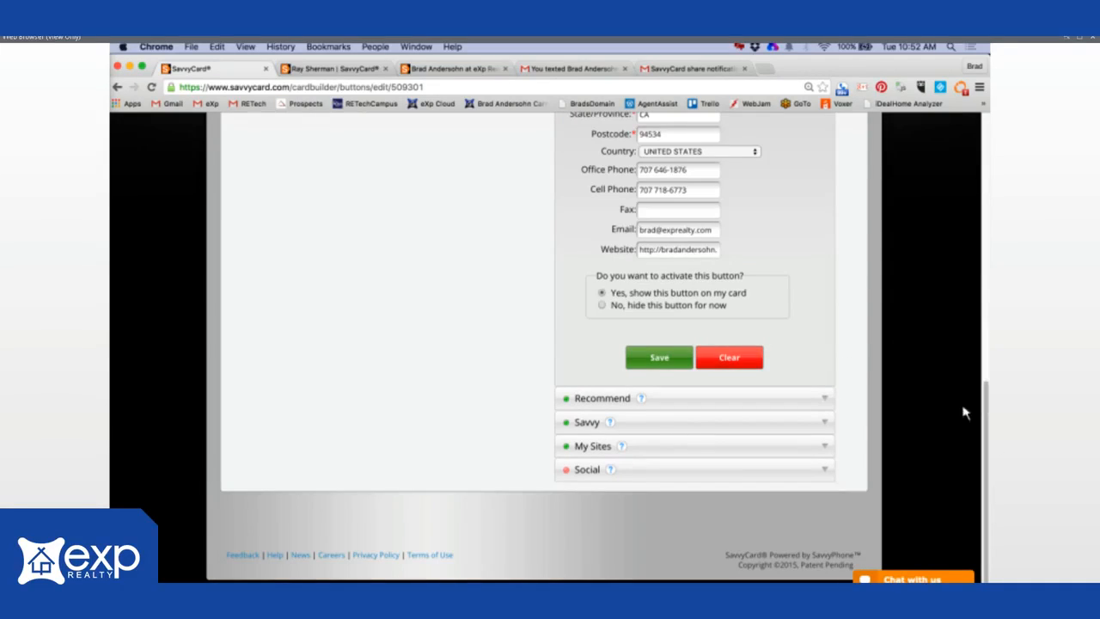
drag(990, 423, 985, 346)
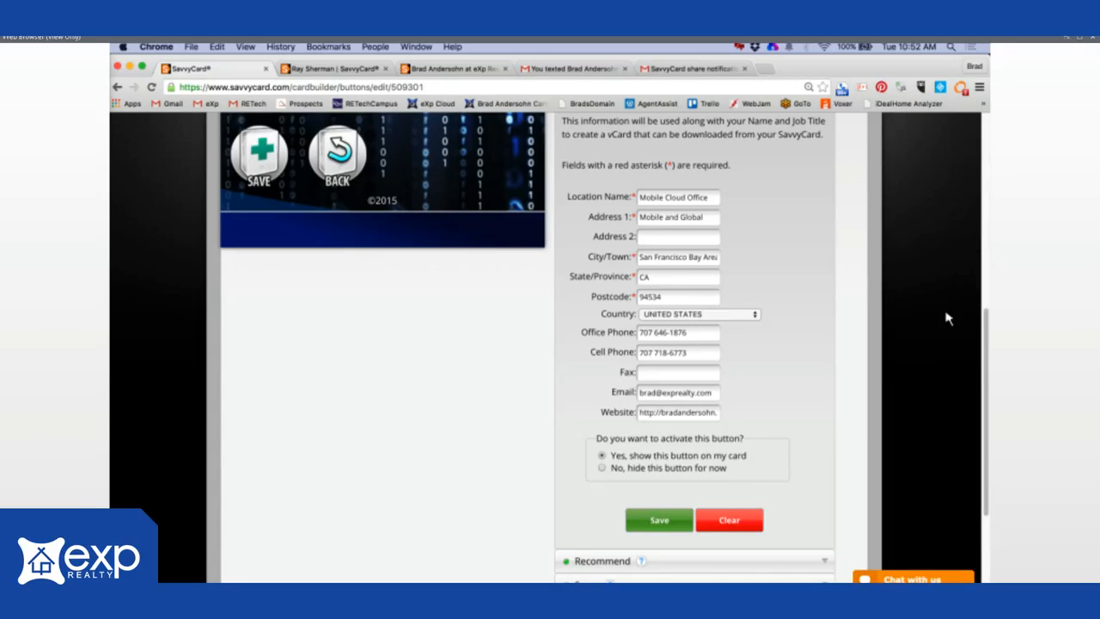
key(ctrl+Right)
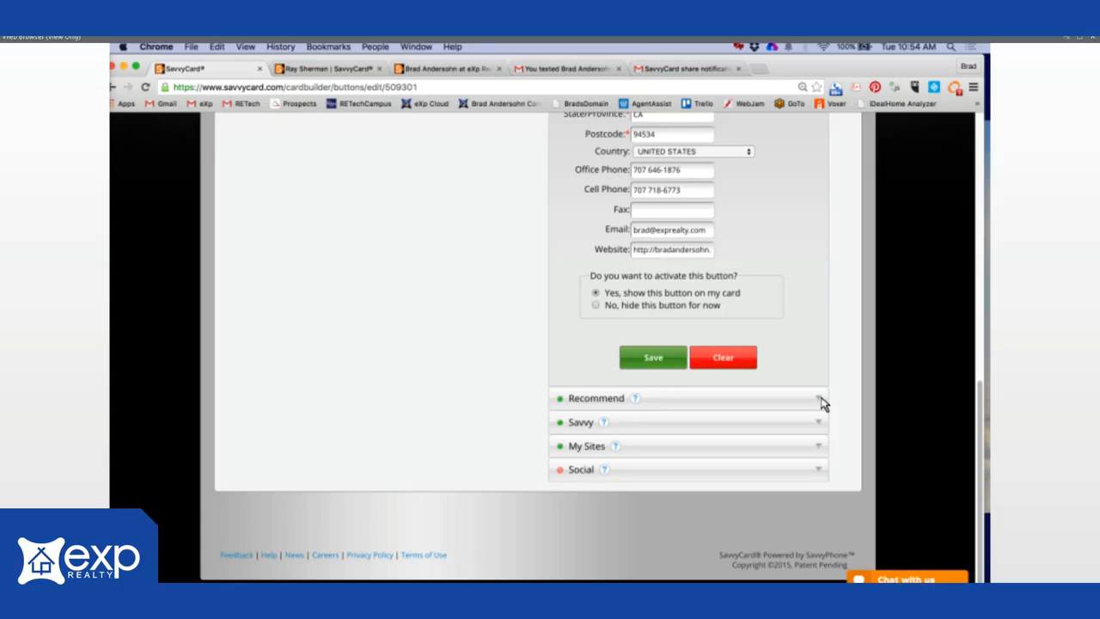
- Review Recommend, press Add SavvyCard, then expand Savvy showing the BradsDomain.com link
click(821, 400)
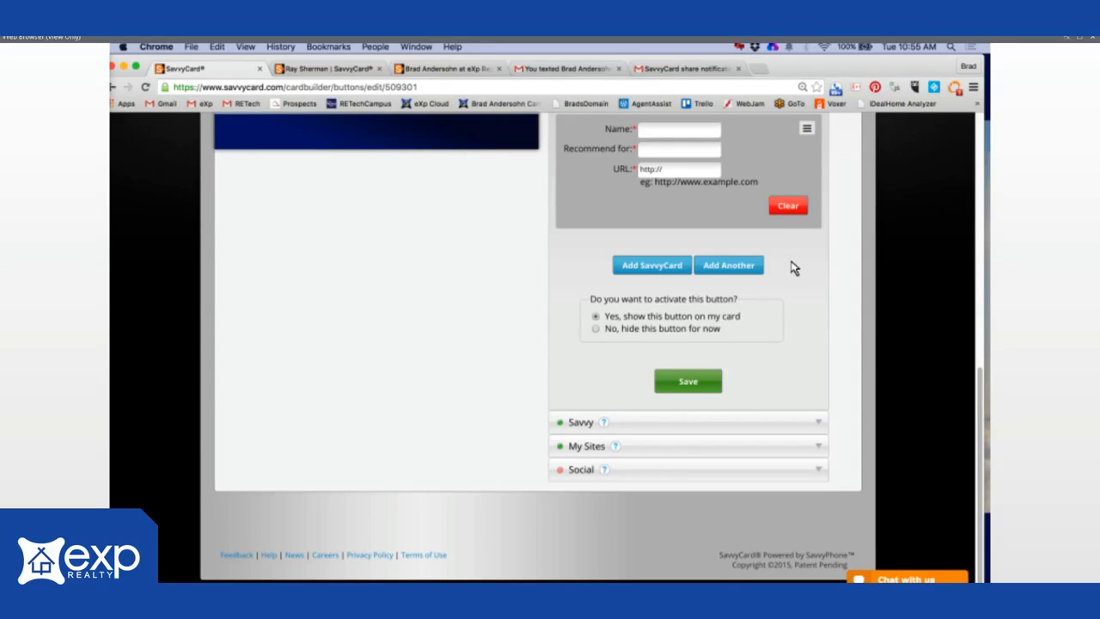
click(645, 268)
click(821, 425)
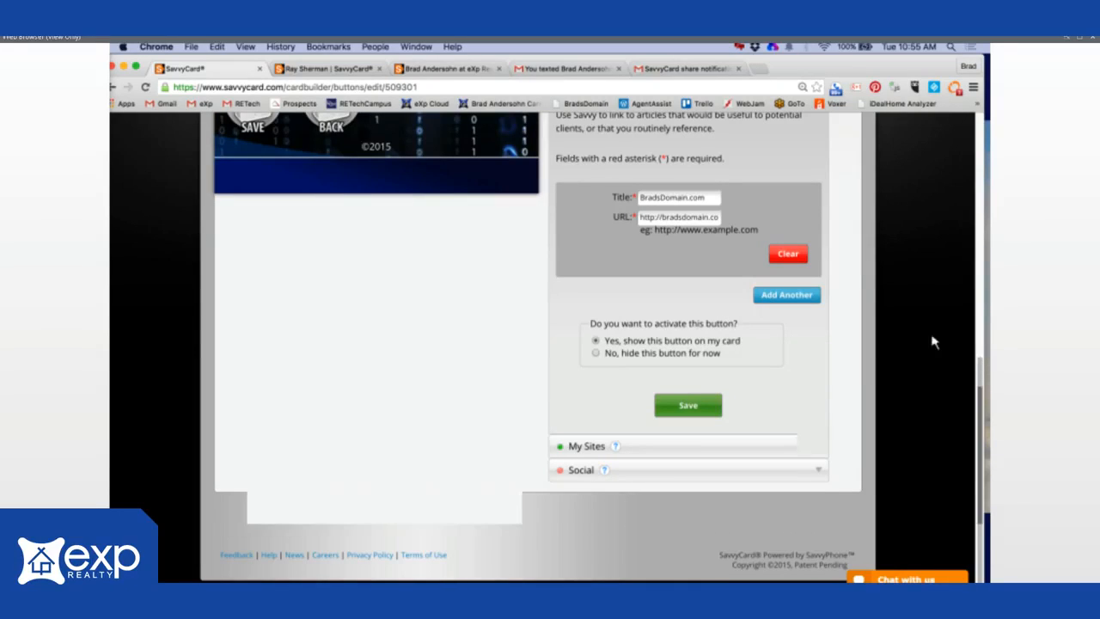
scroll(600, 235, up, 1)
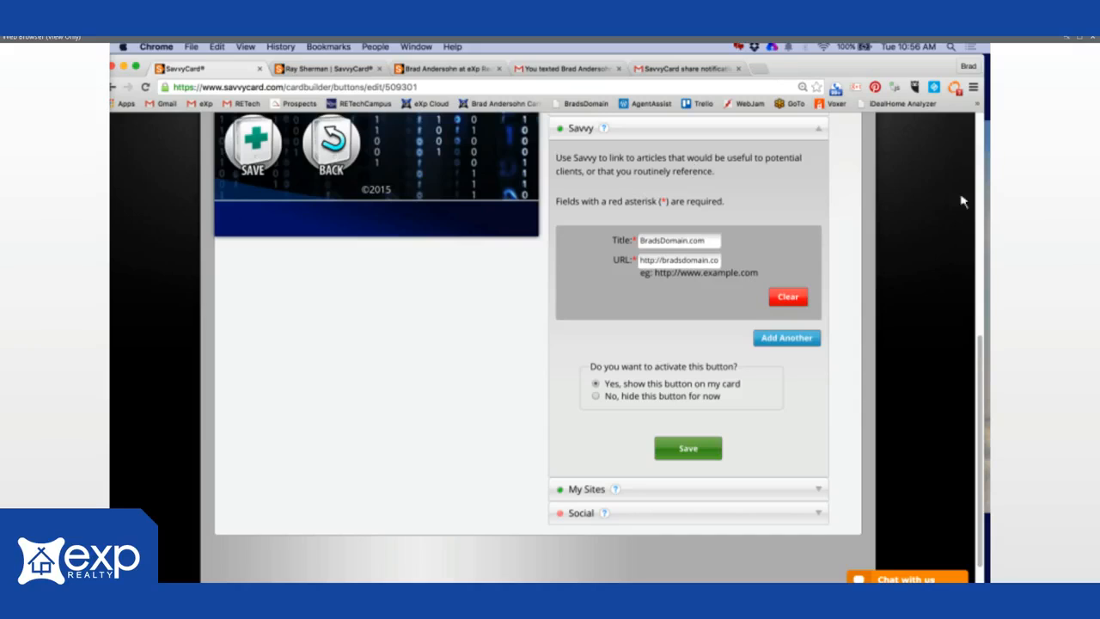
drag(641, 265, 764, 269)
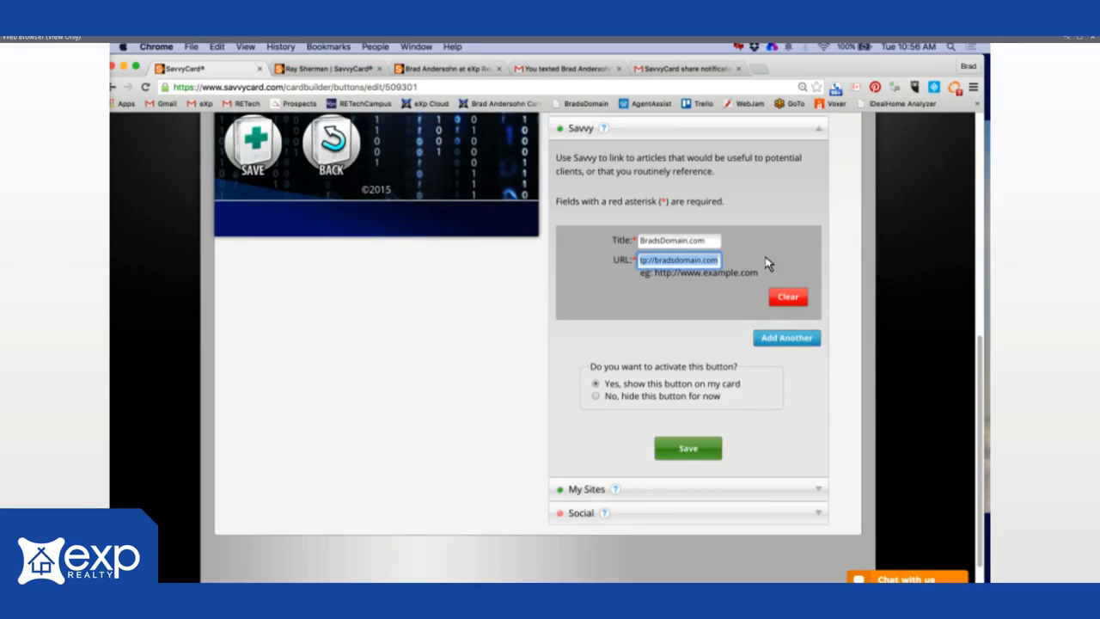
double_click(662, 244)
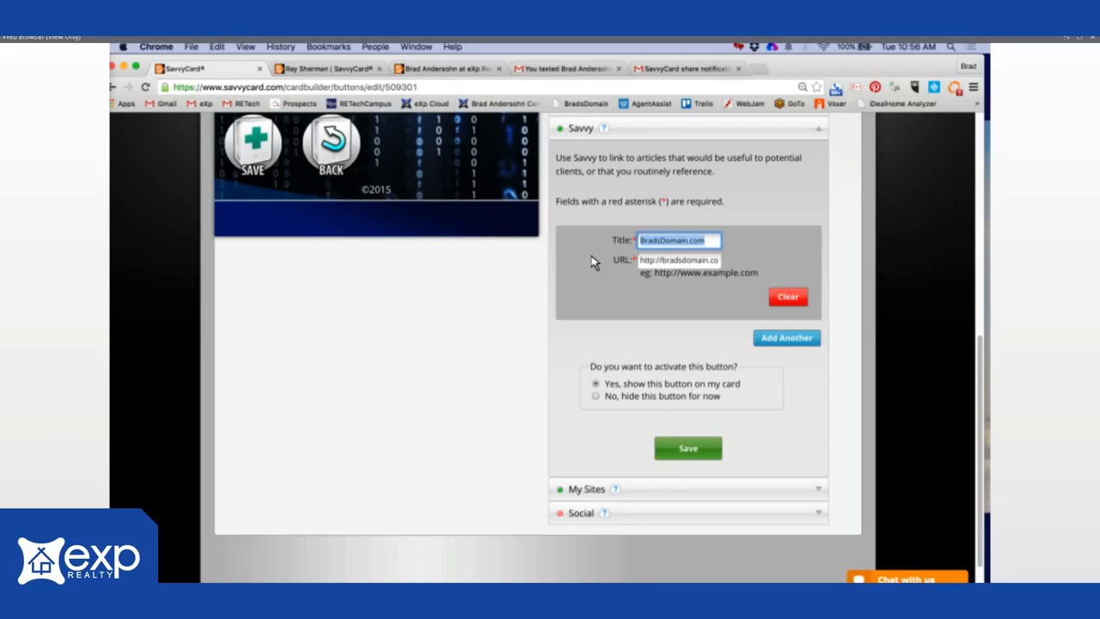
- Check the full My Sites link title and URL, then expand the Social link settings
click(820, 495)
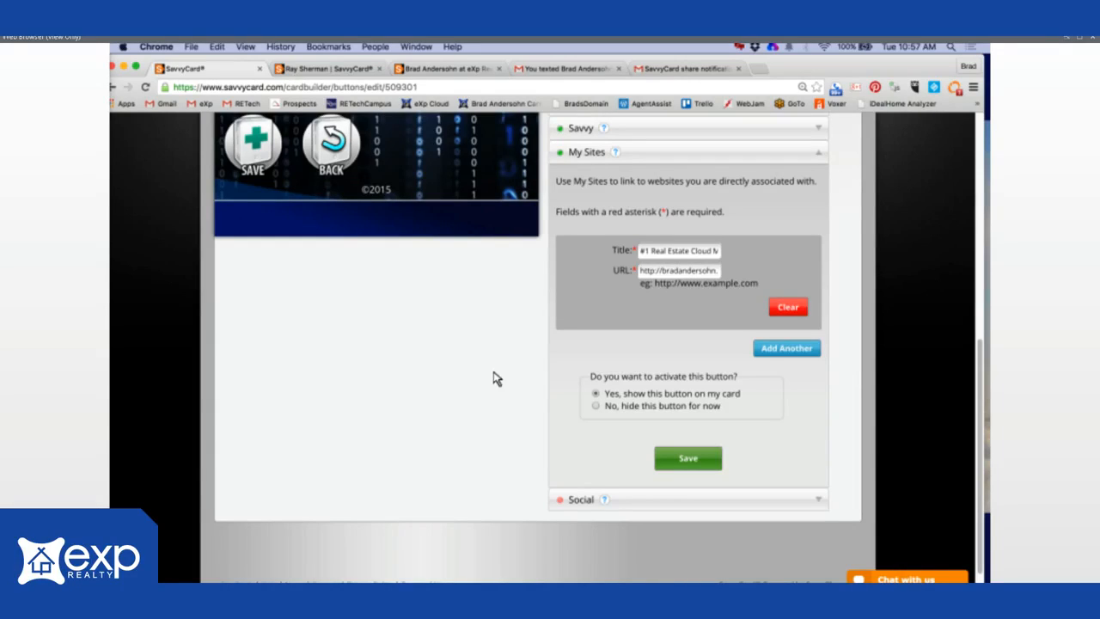
click(786, 352)
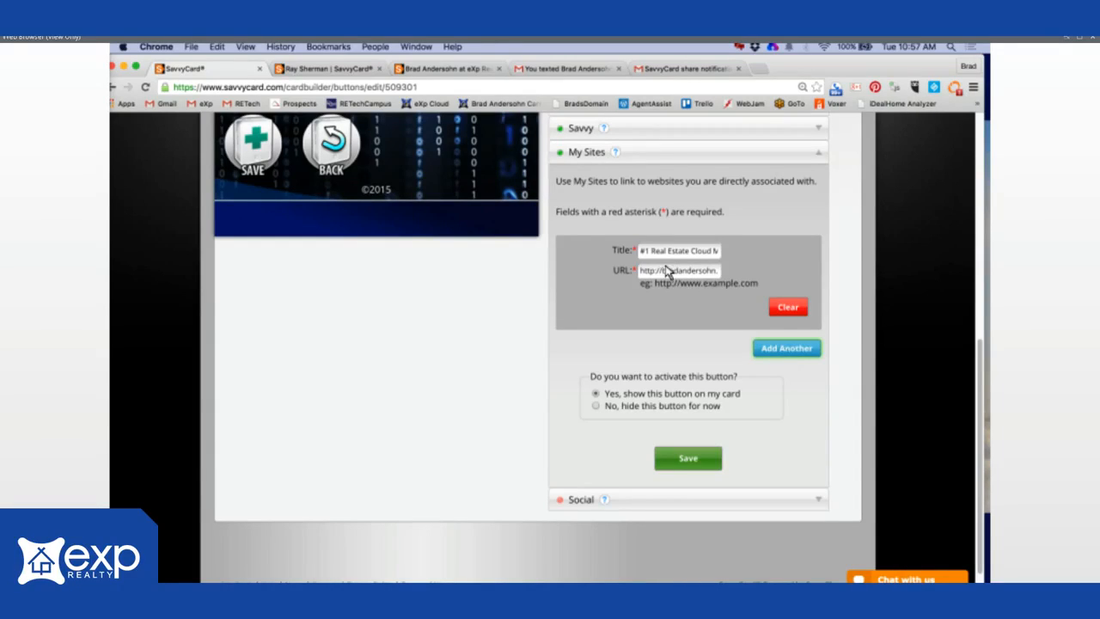
drag(641, 251, 764, 256)
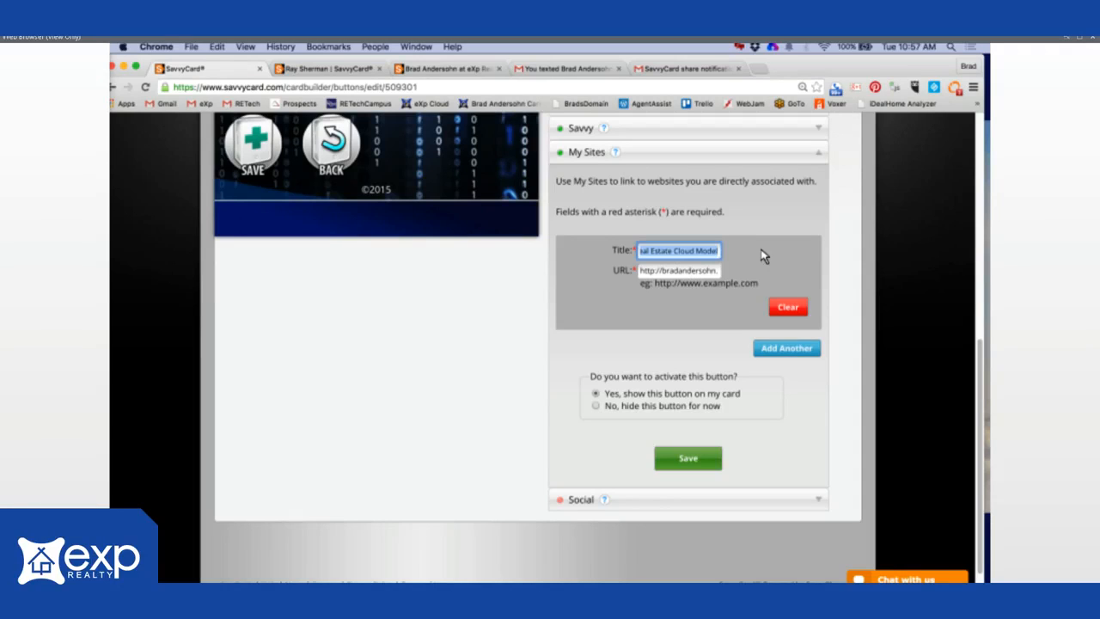
drag(657, 274, 751, 275)
click(640, 251)
key(Right)
key(Right)
key(Right)
key(Right)
key(Right)
key(Right)
key(Right)
key(Right)
key(Right)
key(Right)
key(Right)
key(Right)
key(Right)
key(Right)
key(Right)
key(Right)
key(Right)
key(Right)
key(Right)
key(Right)
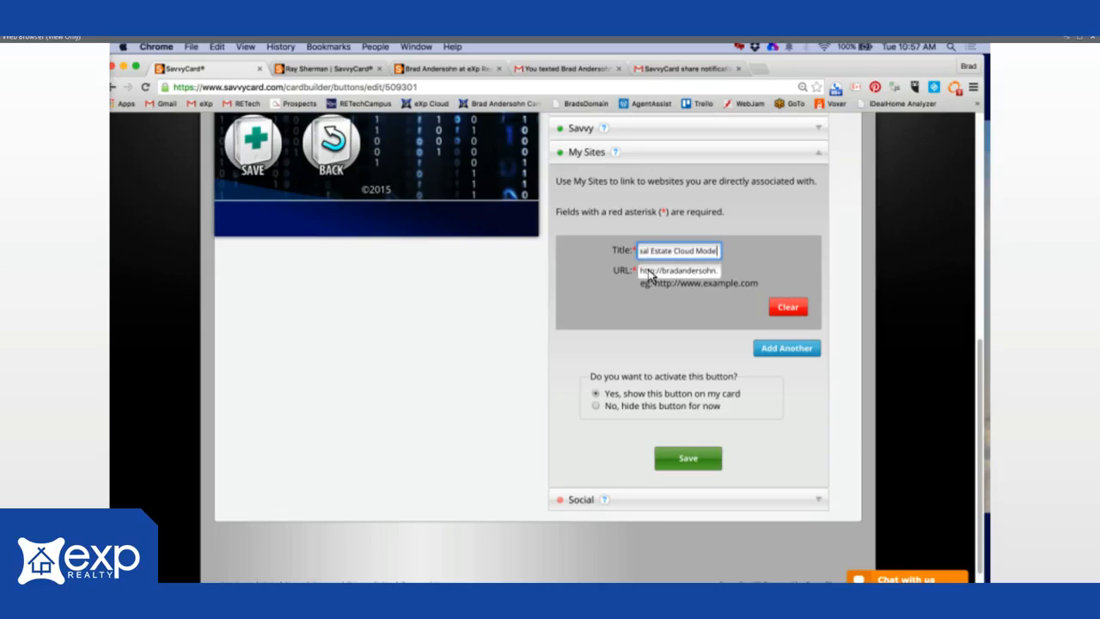
click(650, 273)
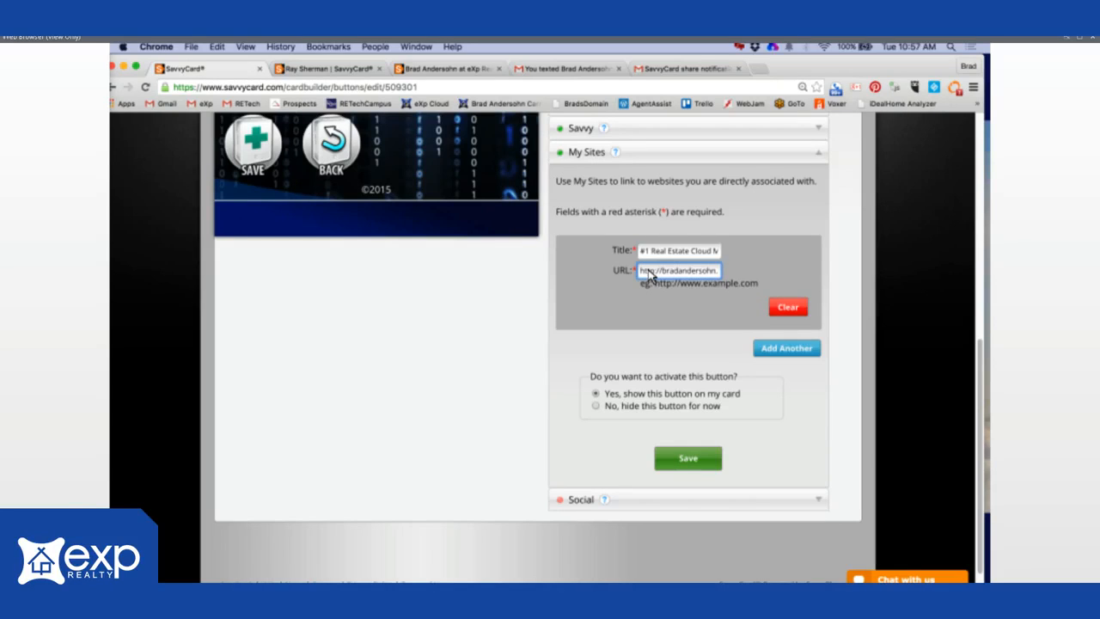
key(Right)
key(Right)
key(Right)
key(Right)
key(Right)
key(Right)
key(Right)
key(Right)
key(Right)
key(Right)
key(Right)
key(Right)
key(Right)
key(Right)
key(Right)
key(Right)
key(Right)
key(Right)
key(Right)
key(Right)
key(Right)
key(Right)
key(Right)
key(Right)
key(Right)
key(Right)
click(818, 499)
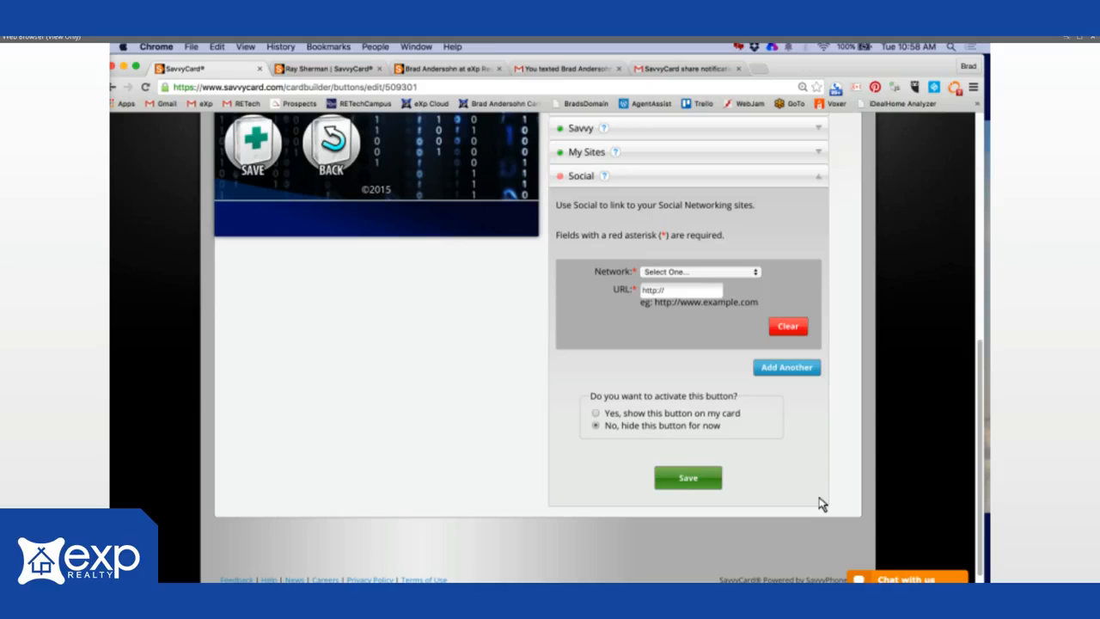
drag(981, 456, 979, 80)
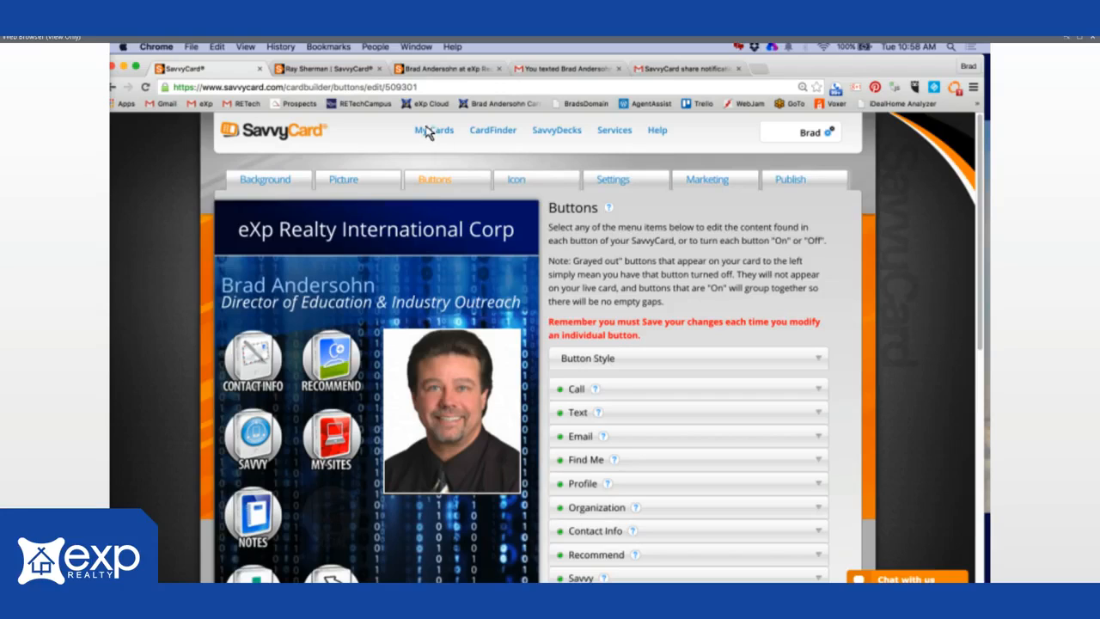
- Switch the card builder to the Icon editor showing the eXp house logo
click(434, 131)
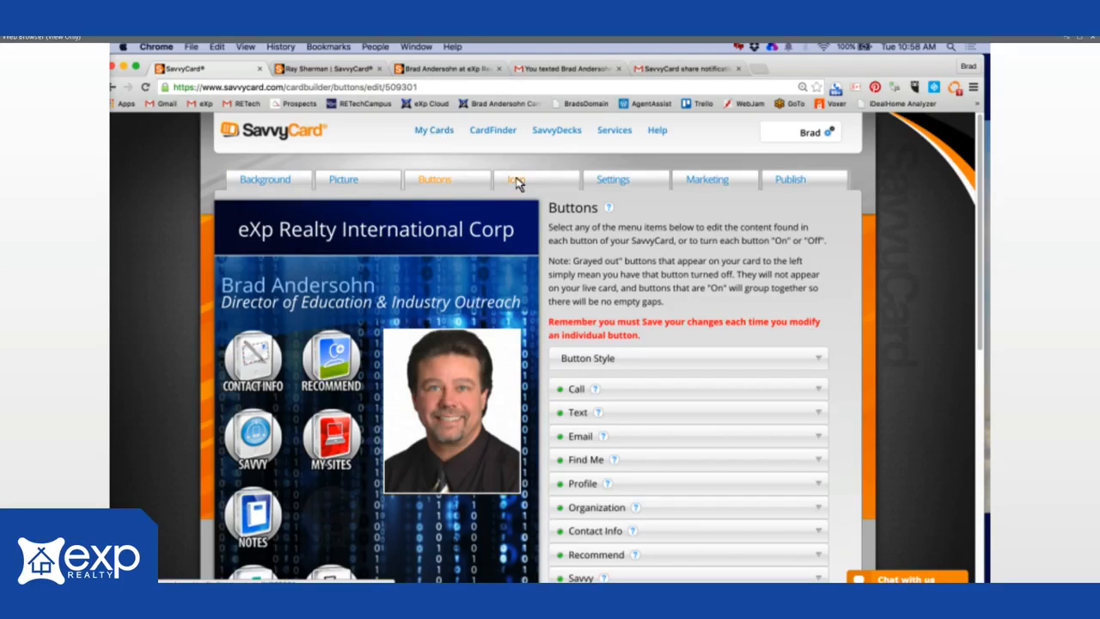
click(516, 181)
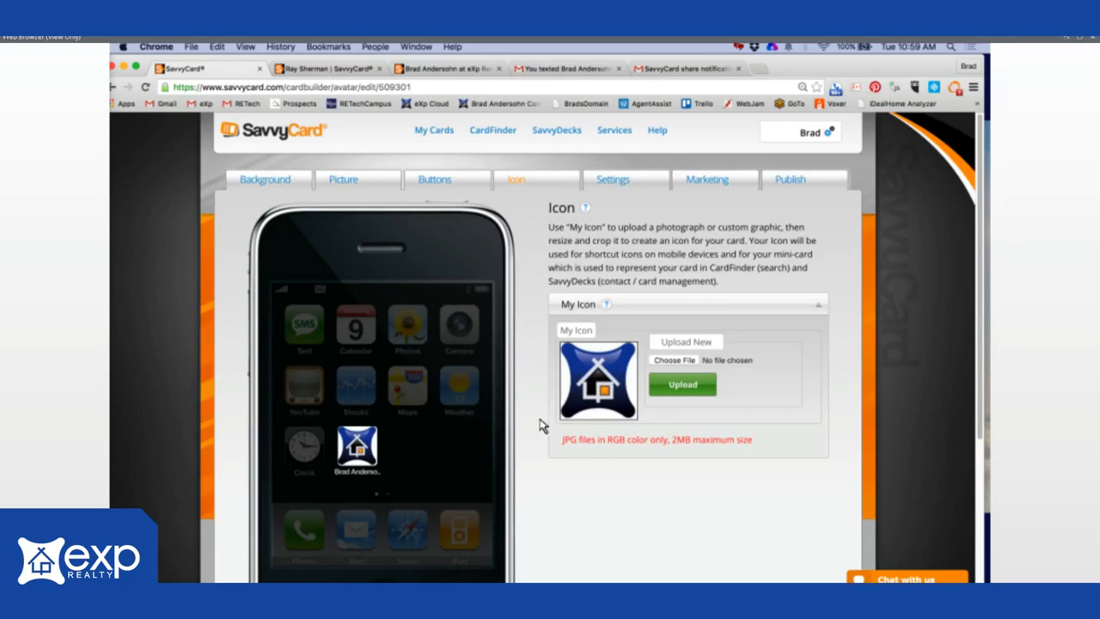
- Keep the card name 'exprealty' and save Card Status as Listed in CardFinder
click(613, 182)
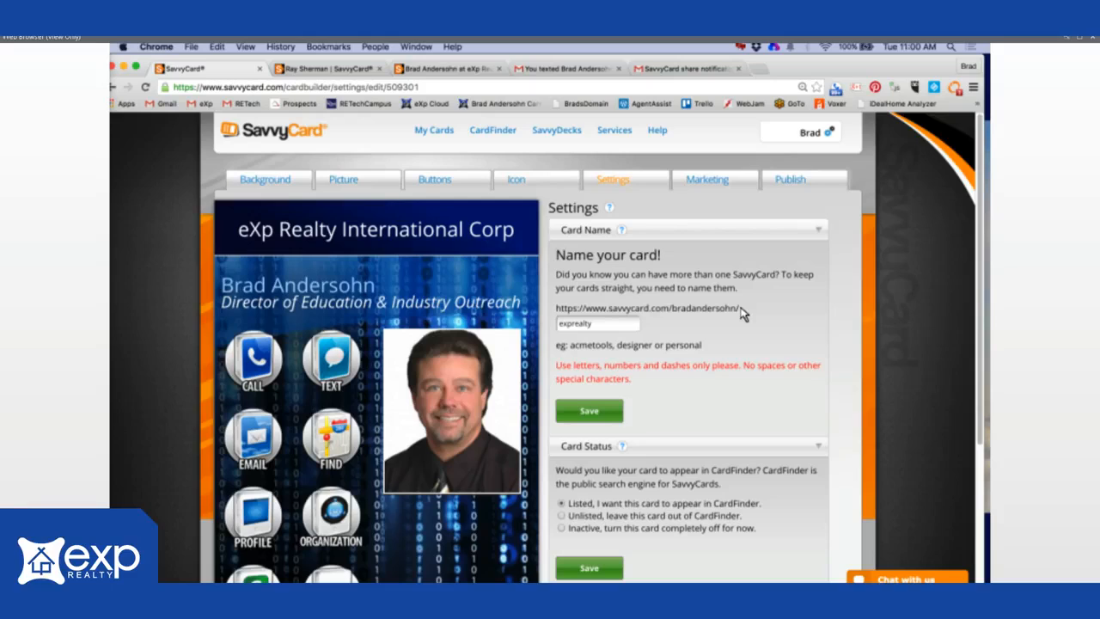
click(606, 329)
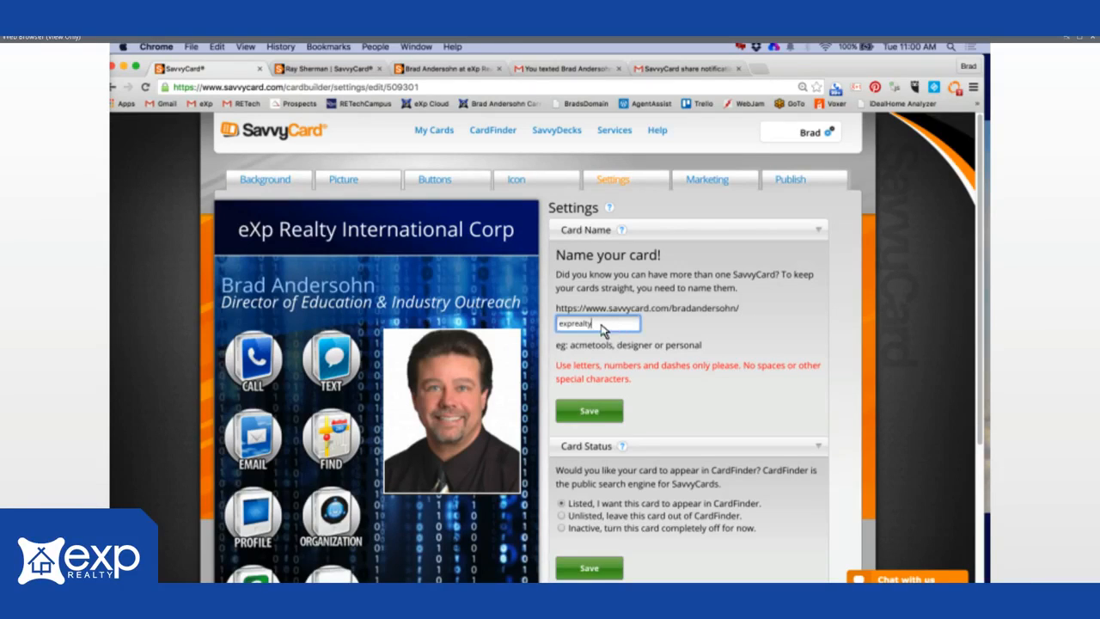
key(super+a)
drag(613, 325, 556, 325)
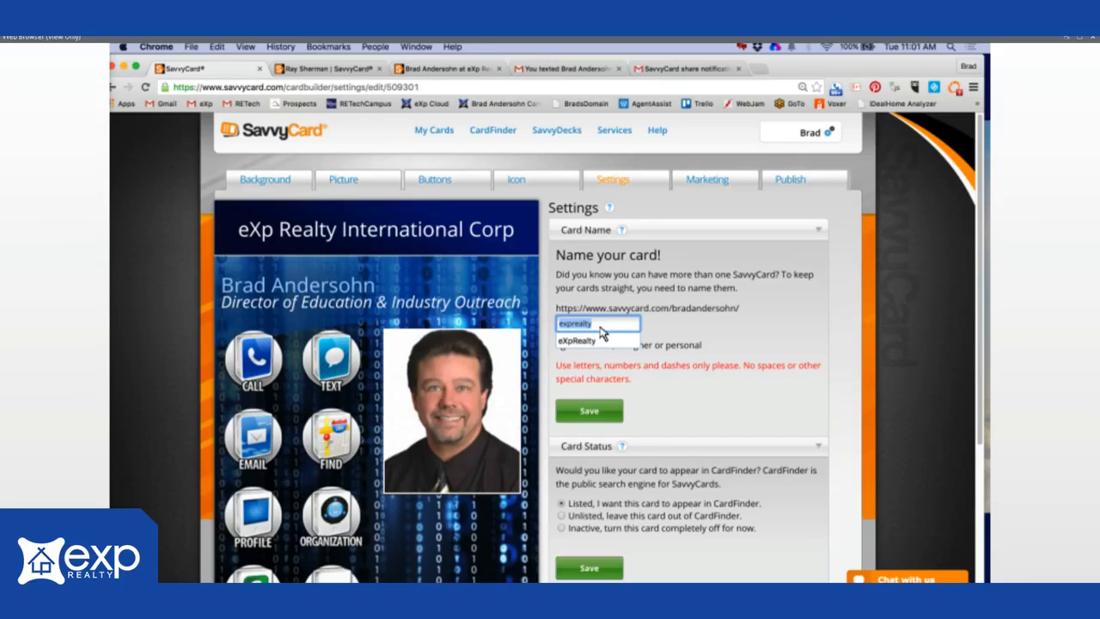
click(598, 327)
drag(981, 266, 984, 368)
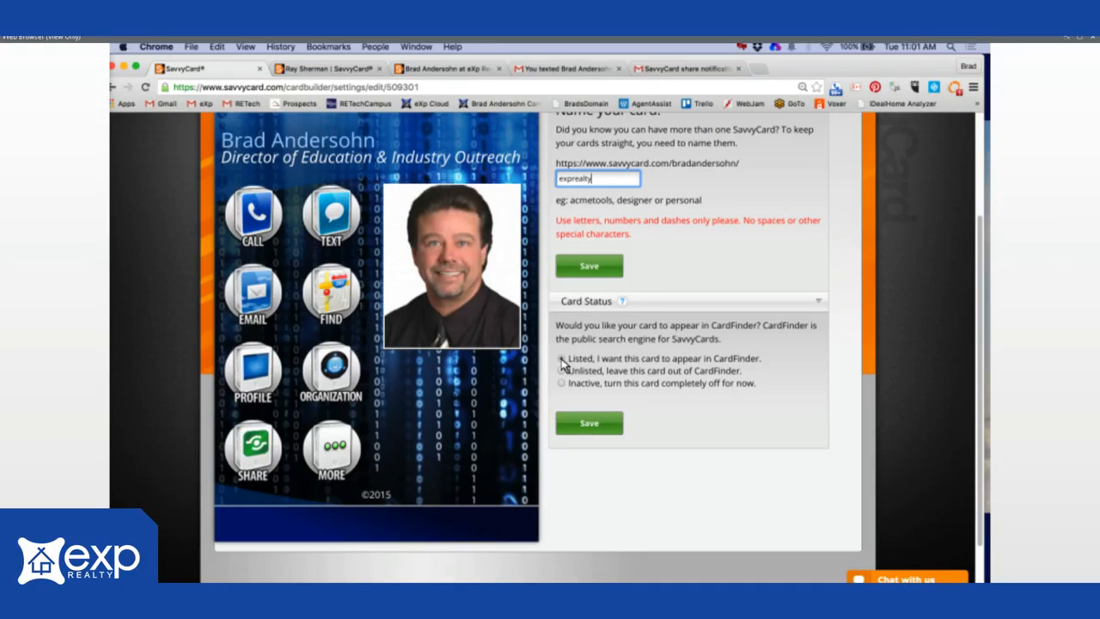
click(590, 425)
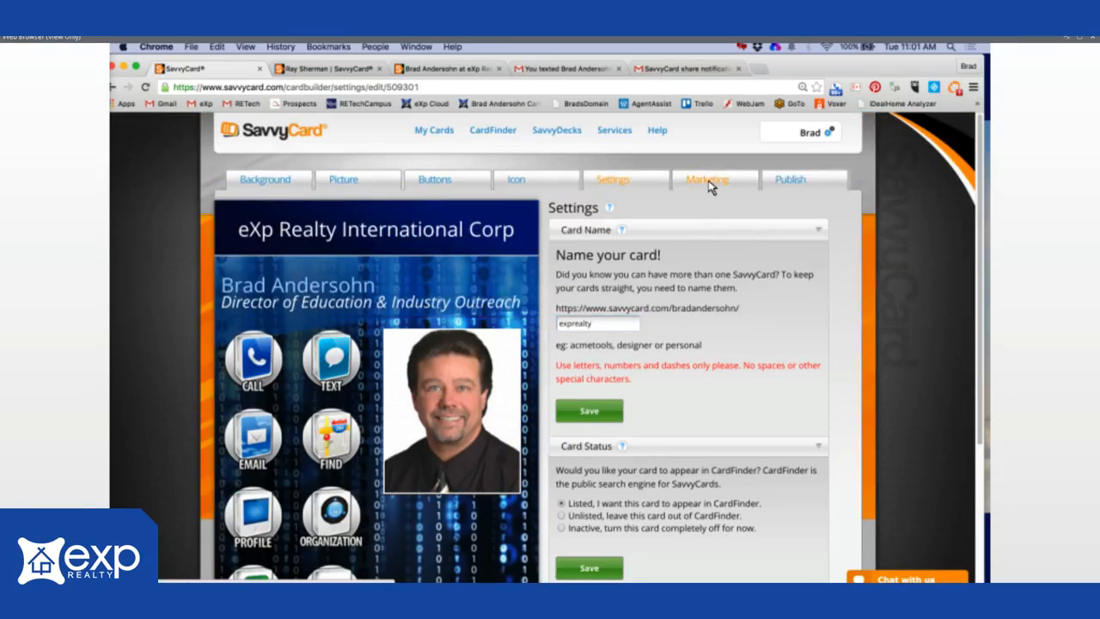
click(706, 180)
click(708, 181)
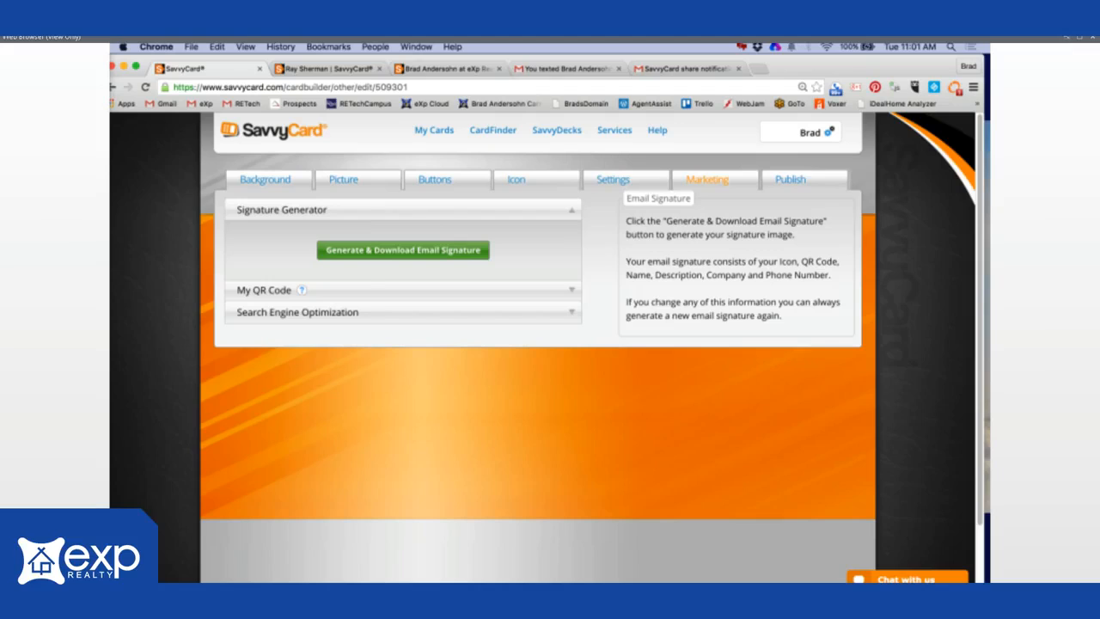
key(space)
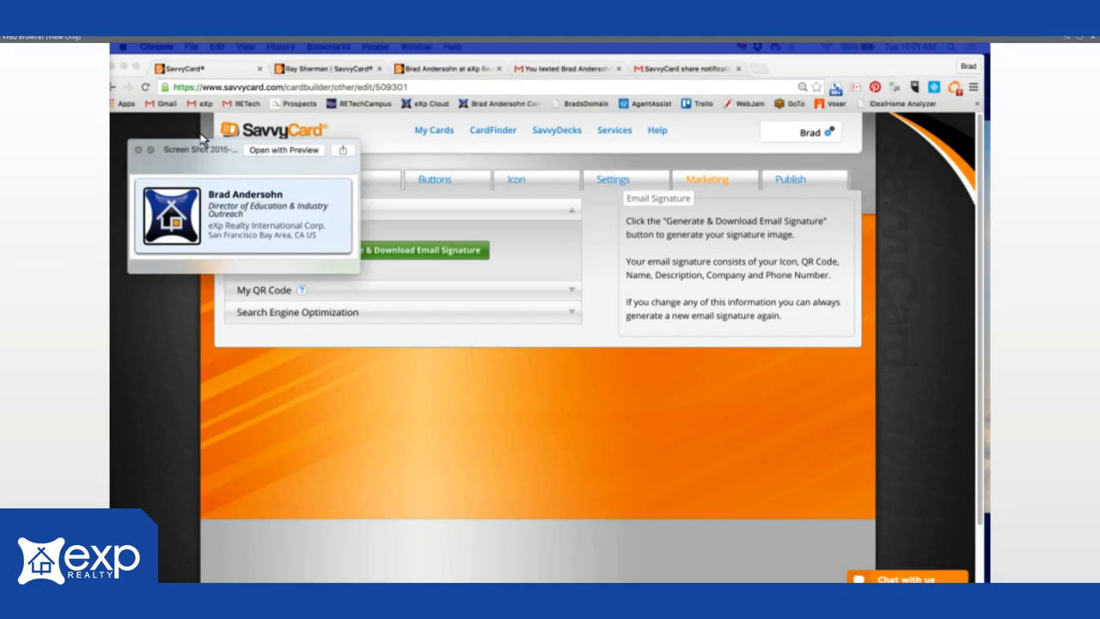
key(space)
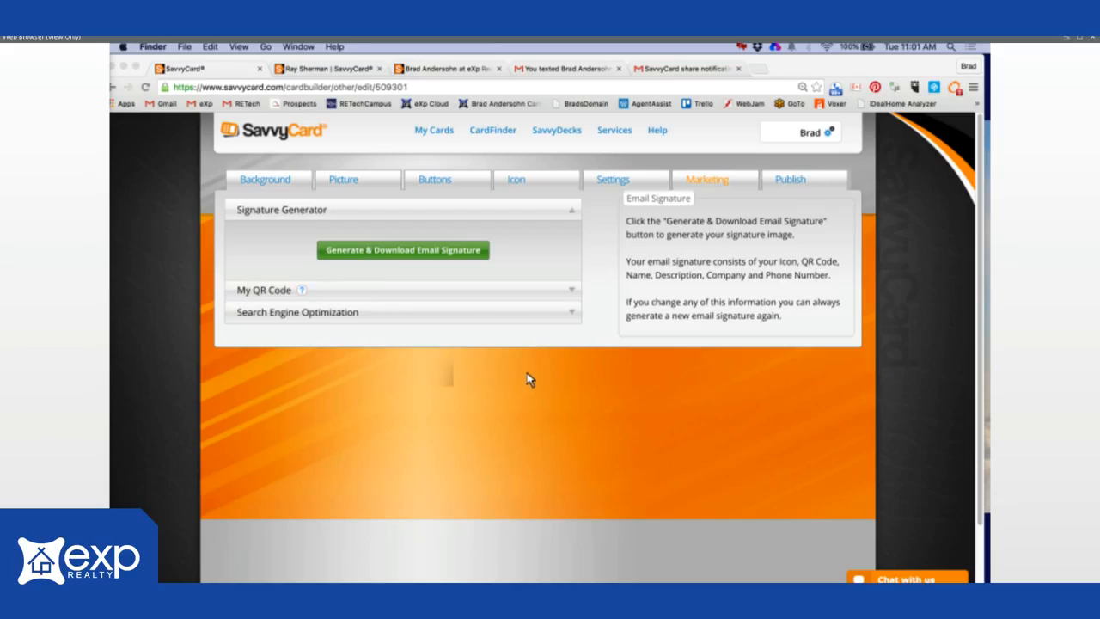
key(space)
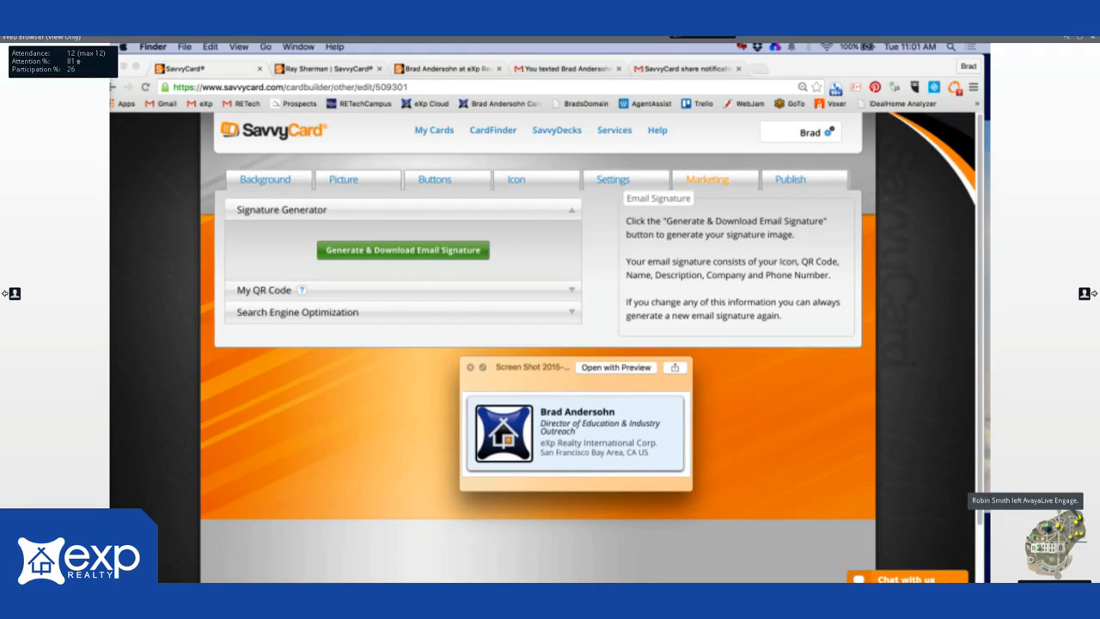
key(Up)
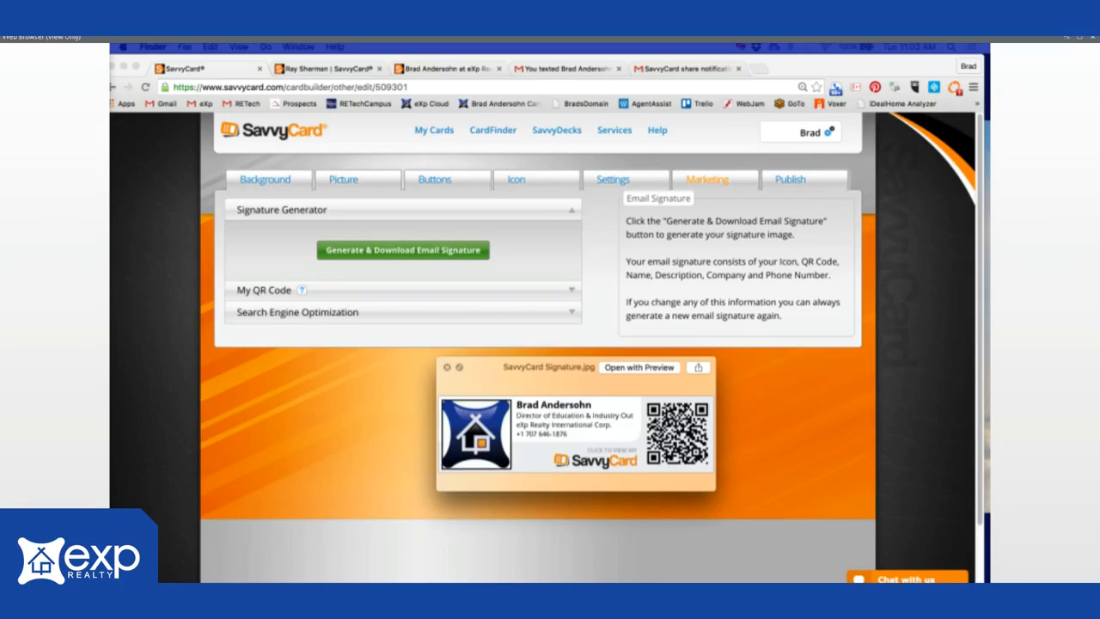
click(255, 296)
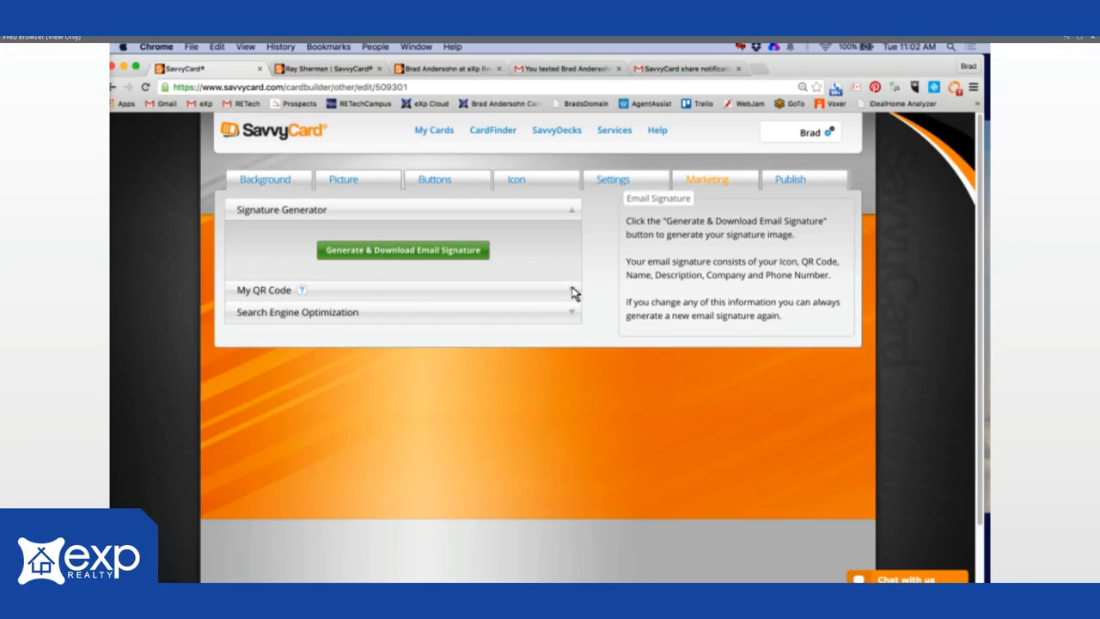
click(573, 293)
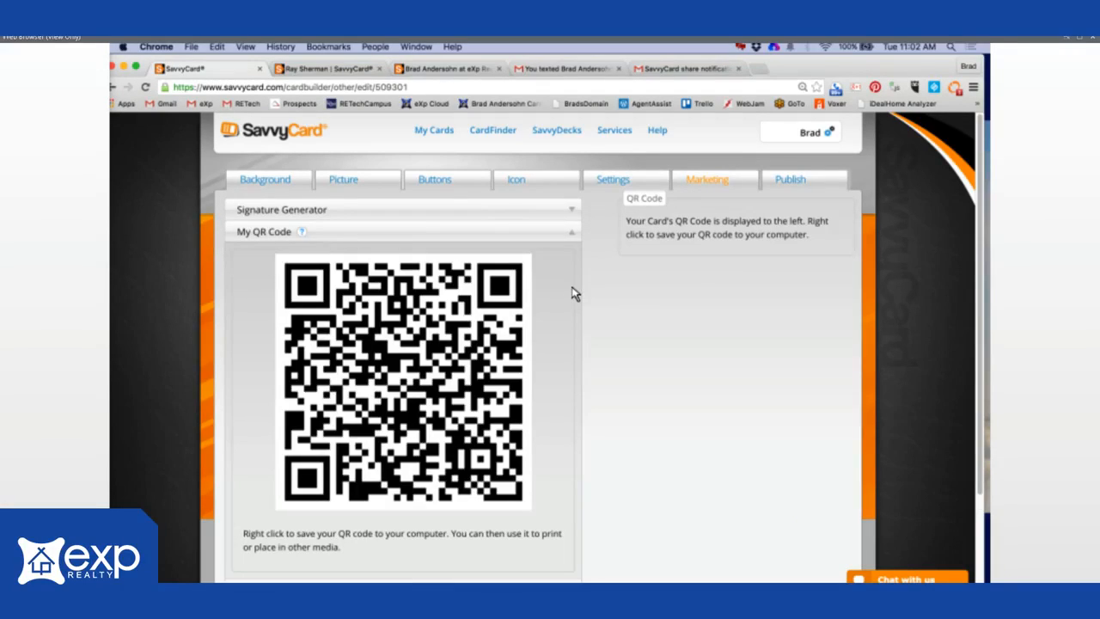
- Show the QR code image's save and copy options, then dismiss the menu
right_click(427, 353)
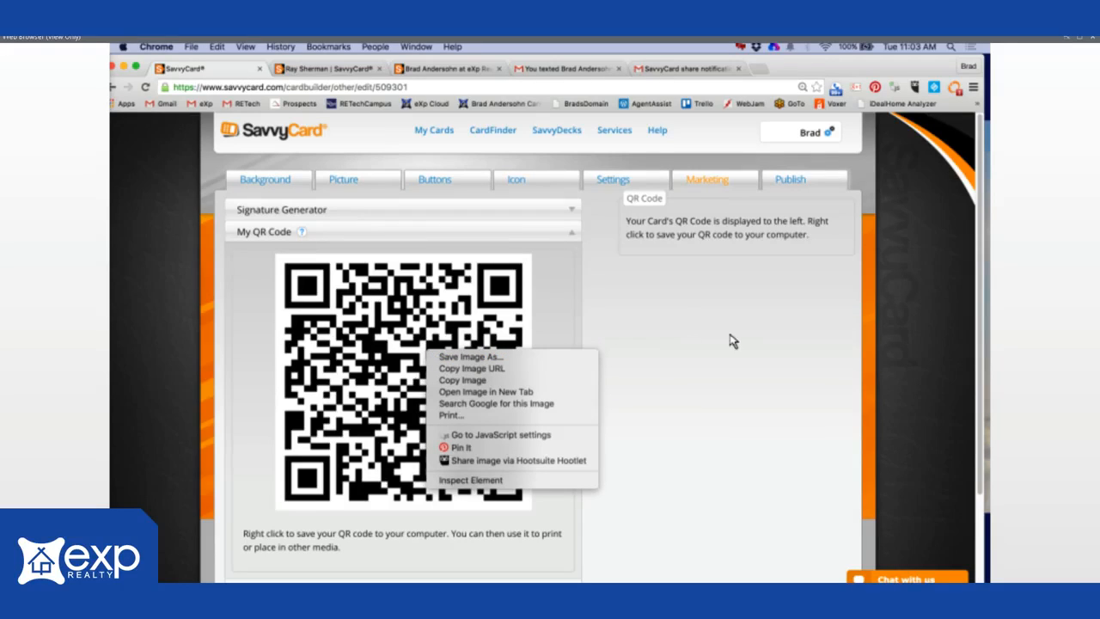
click(677, 323)
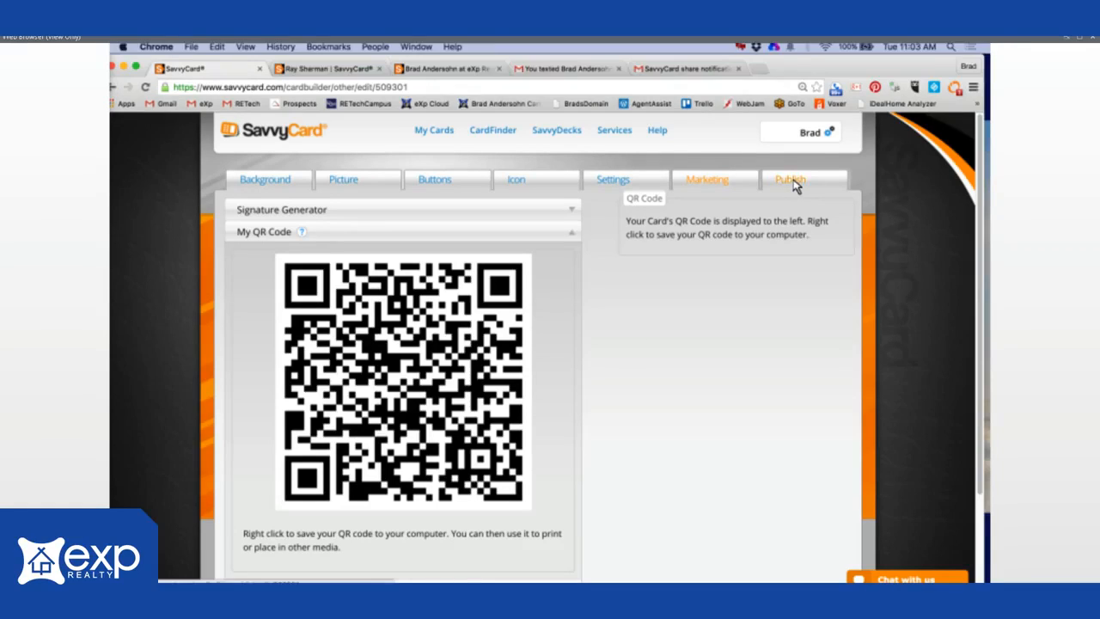
- Open the card's Publish page and collapse, then re-expand, the Manage My SavvyCard section
click(792, 182)
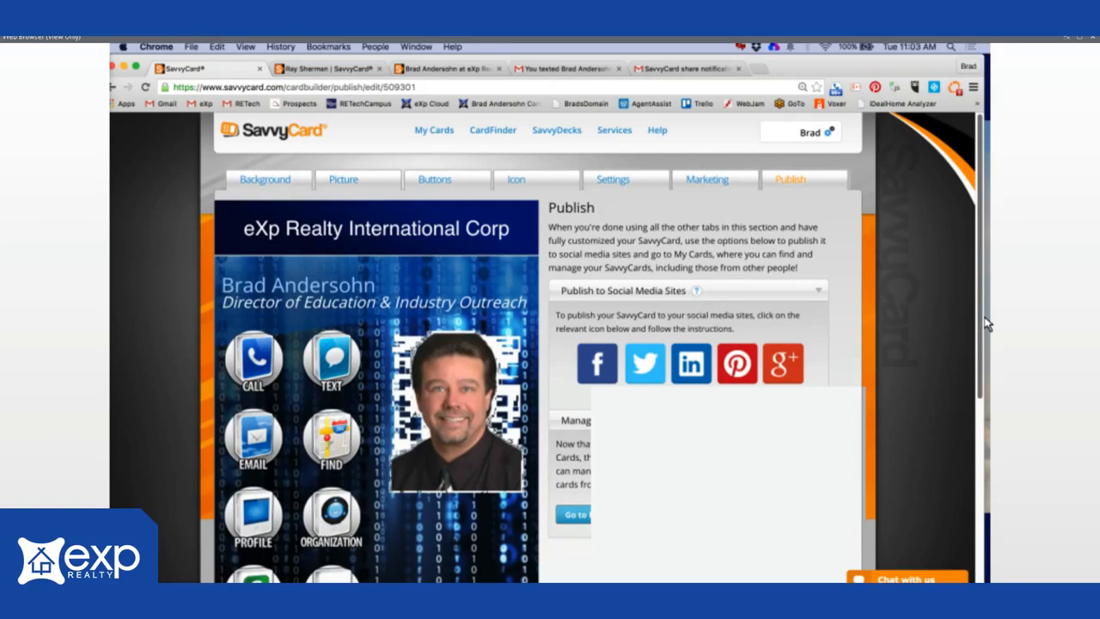
drag(988, 343, 987, 301)
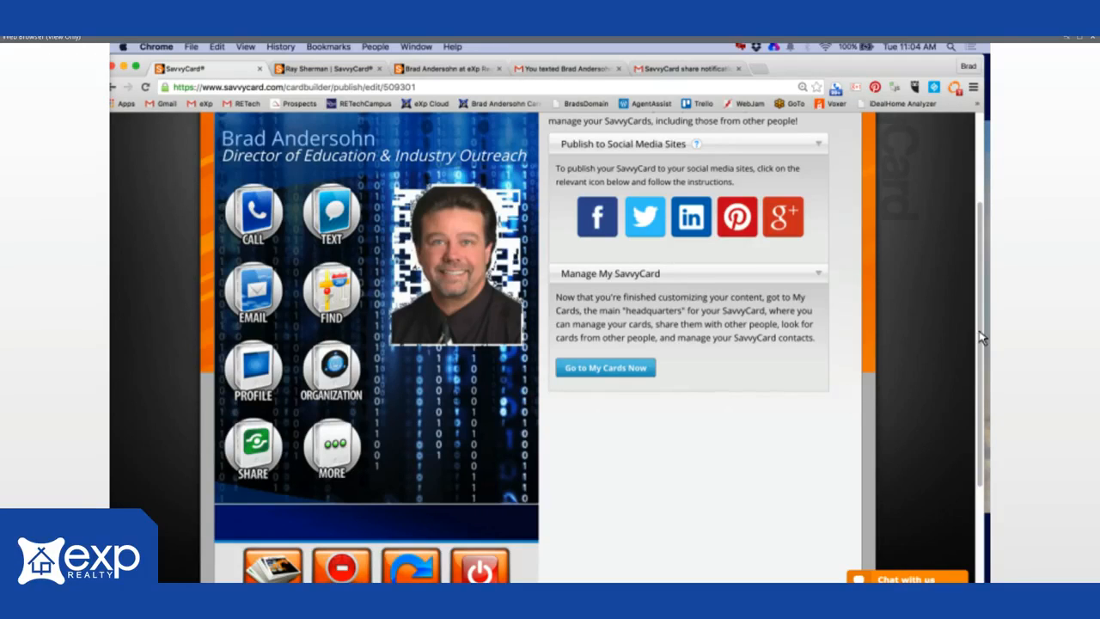
drag(979, 331, 973, 222)
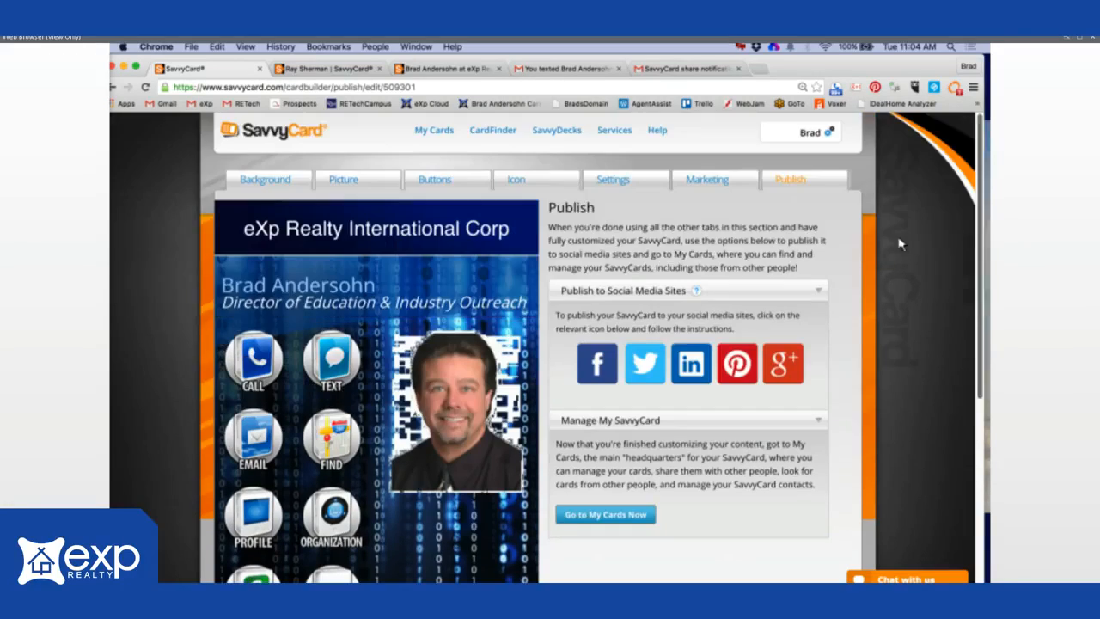
click(818, 423)
click(818, 423)
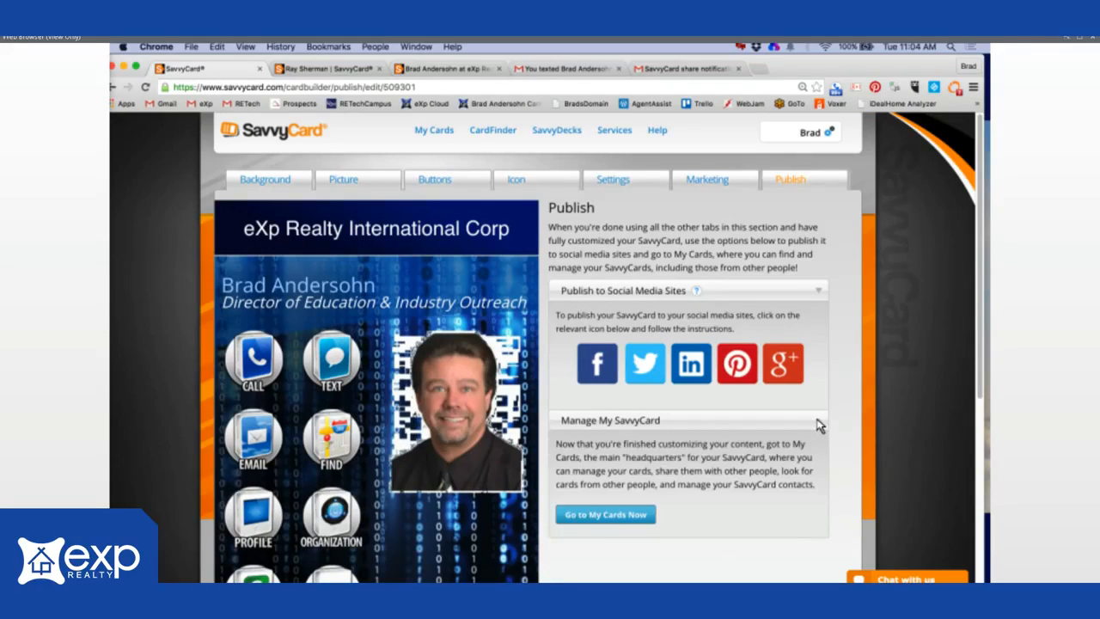
- Use Go to My Cards Now to reach the dashboard listing the eXp Realty card
click(606, 516)
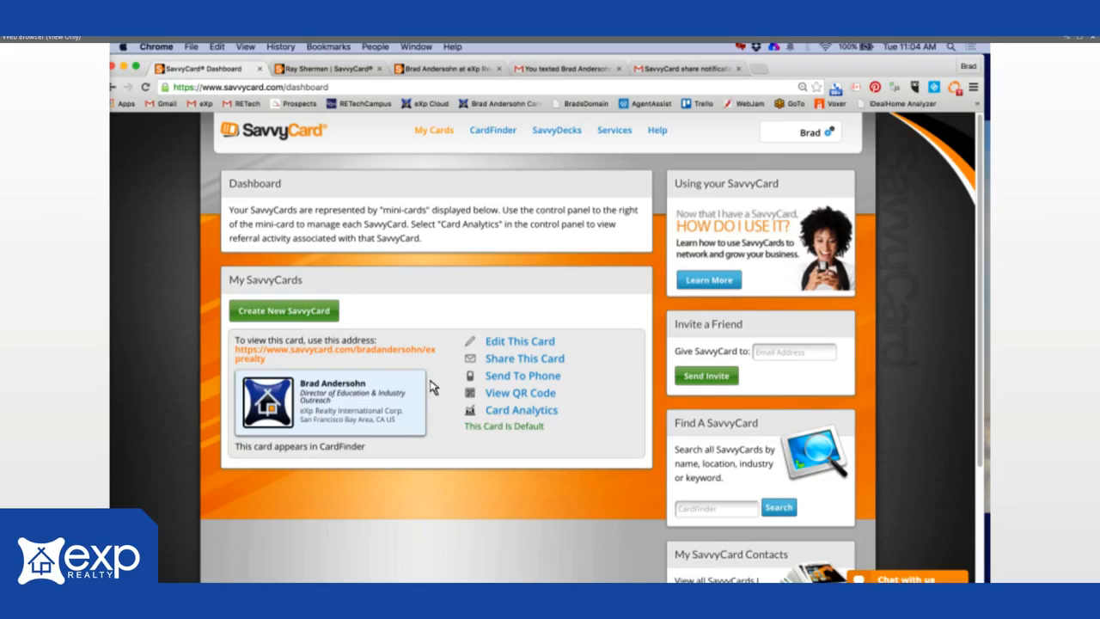
click(507, 361)
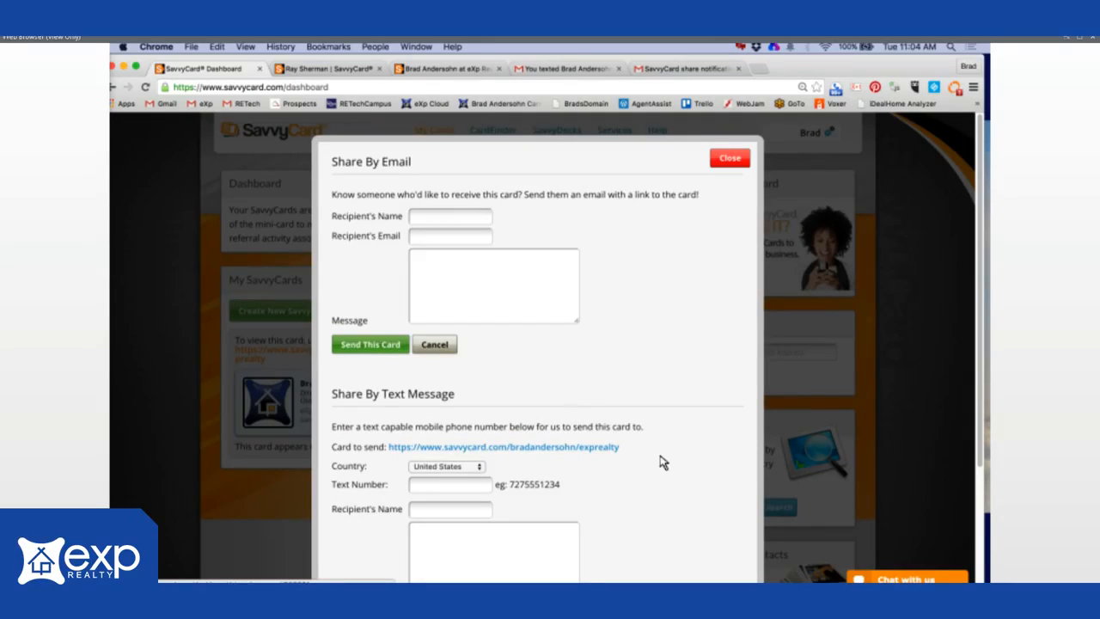
drag(633, 455, 386, 450)
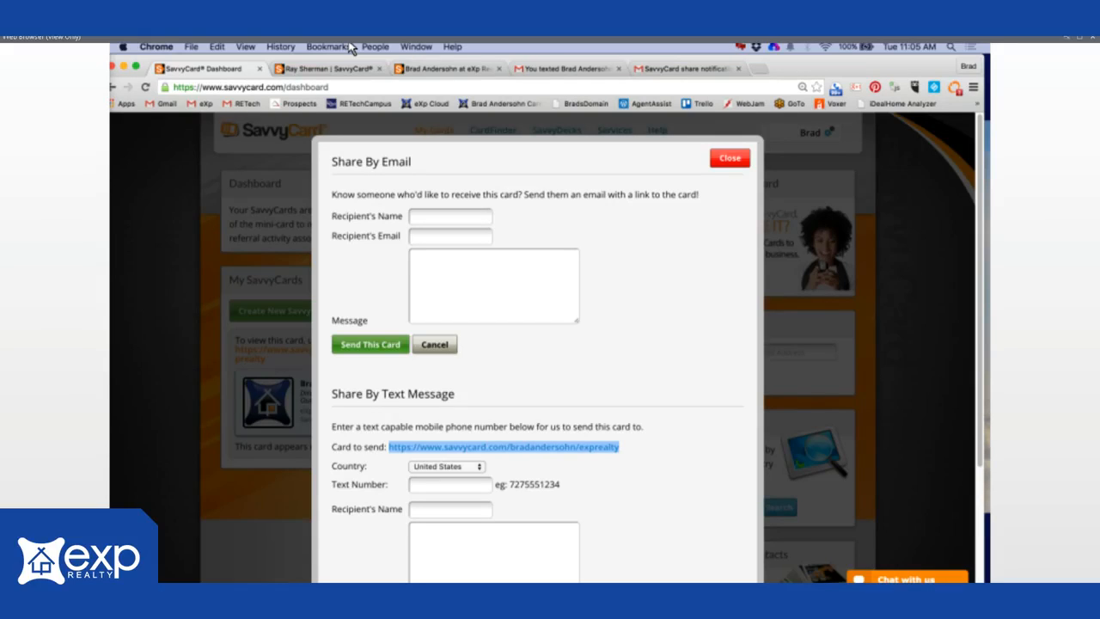
click(729, 160)
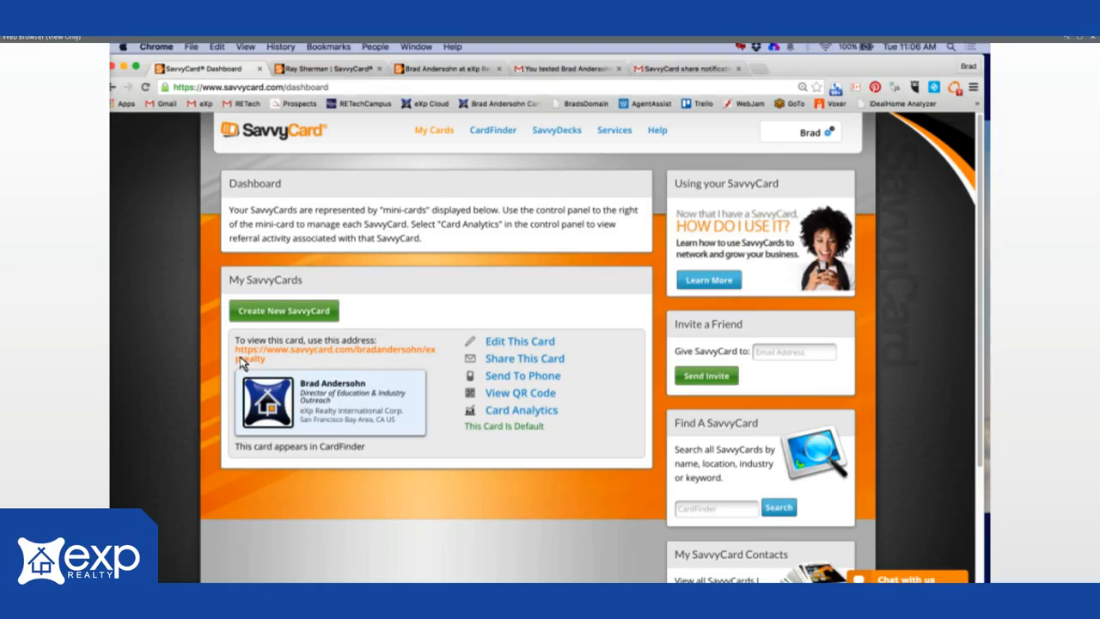
- Copy the card's web address link from the My Cards dashboard
right_click(325, 354)
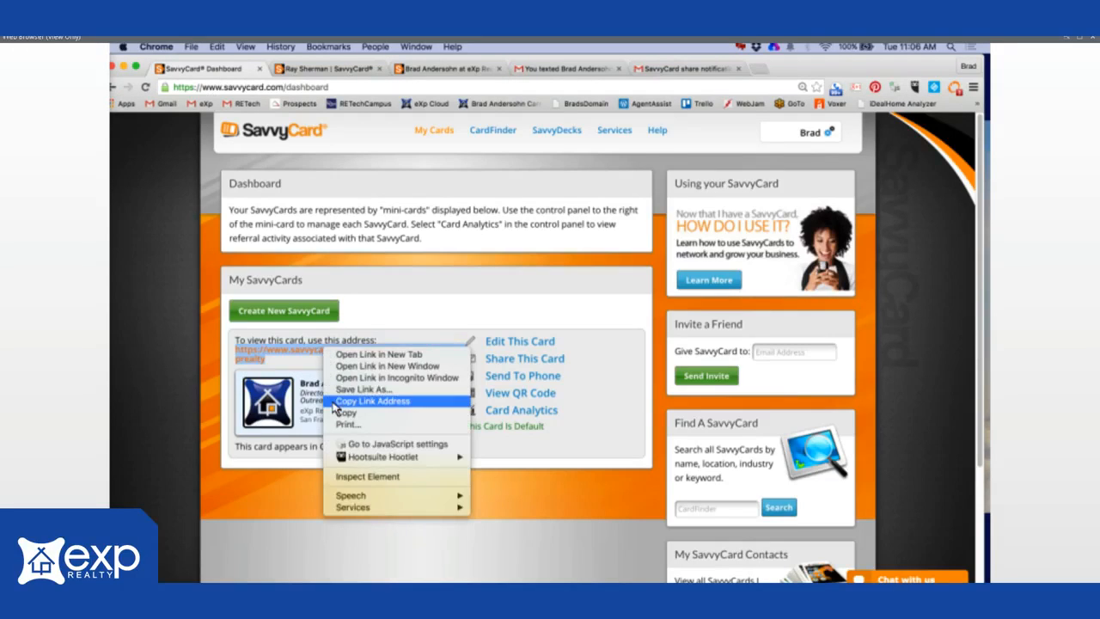
click(370, 400)
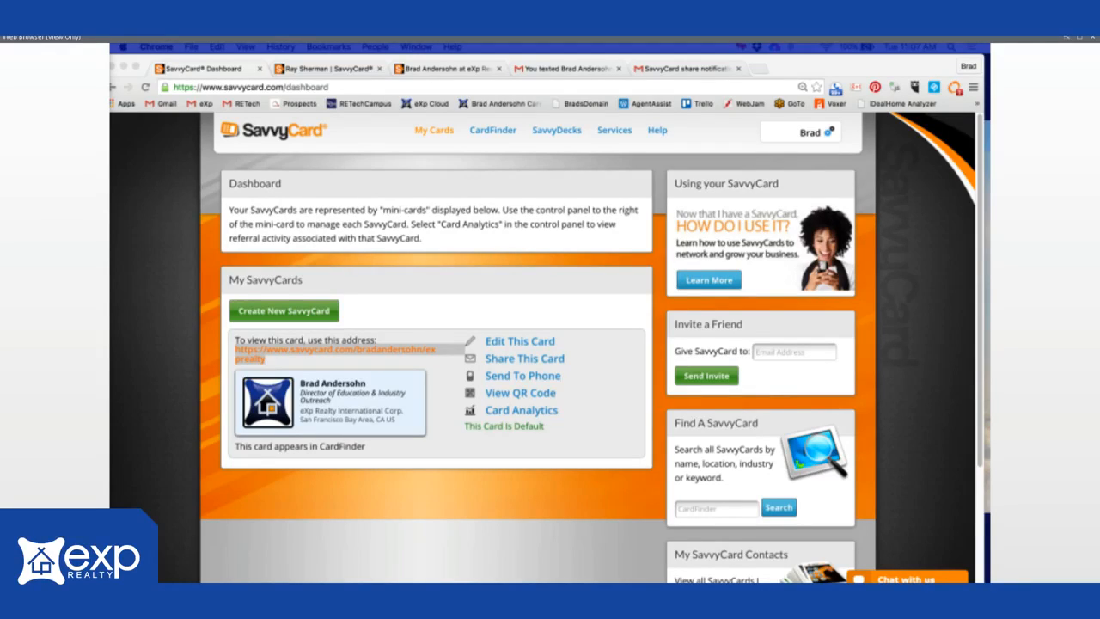
- Highlight the whole message in the email about the texted card
click(548, 70)
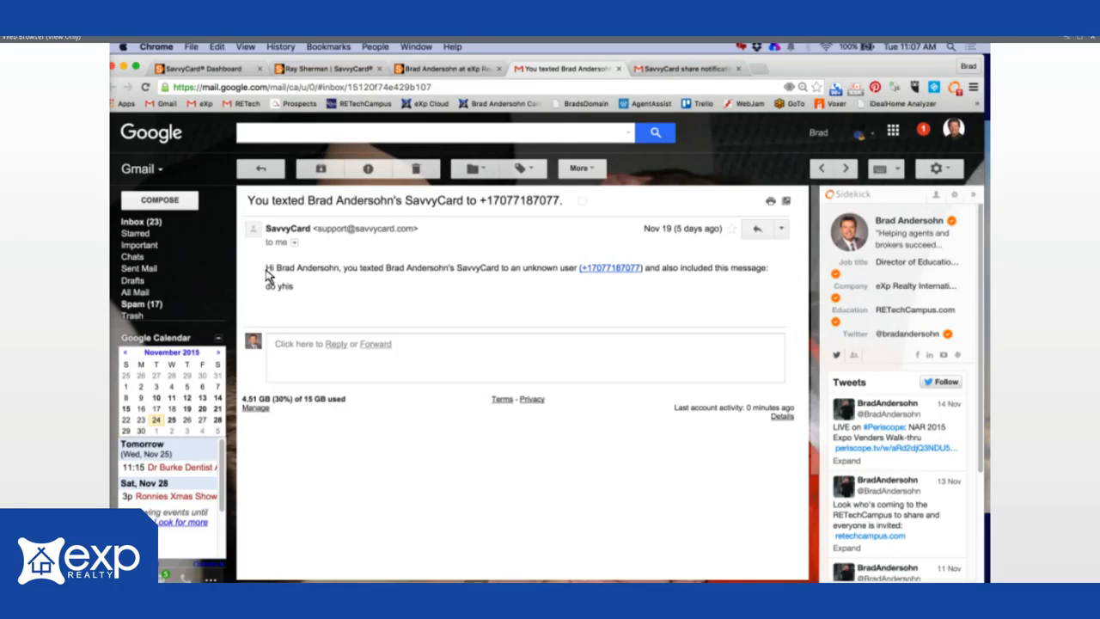
drag(266, 268, 659, 276)
drag(465, 305, 295, 270)
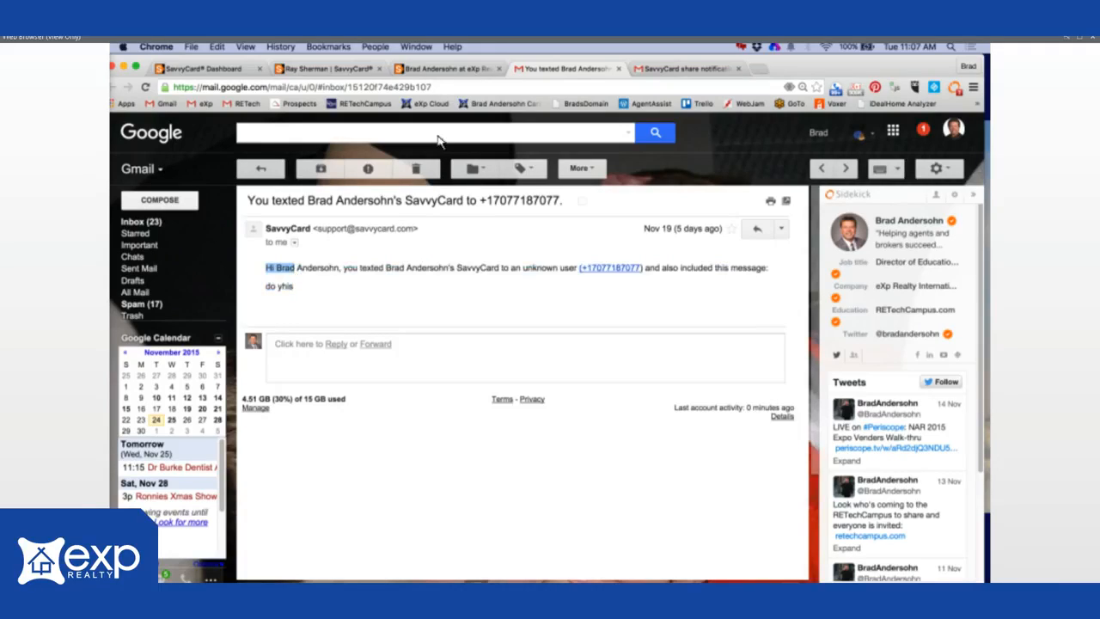
- Highlight the card link in the share notification email, then view the agent's SavvyCard profile
click(670, 69)
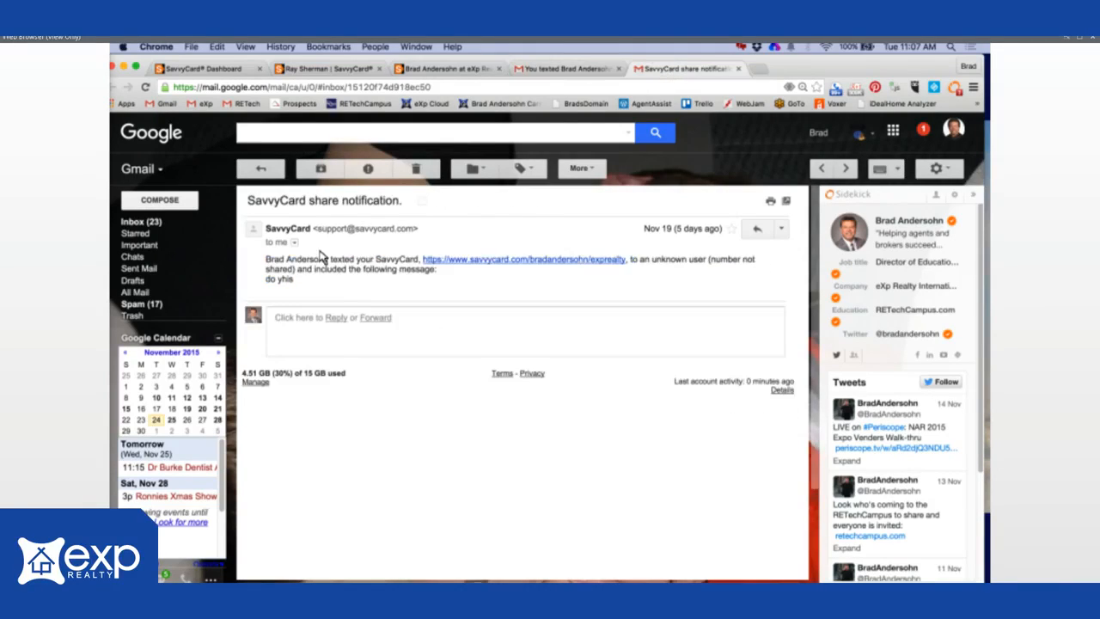
drag(268, 262, 704, 268)
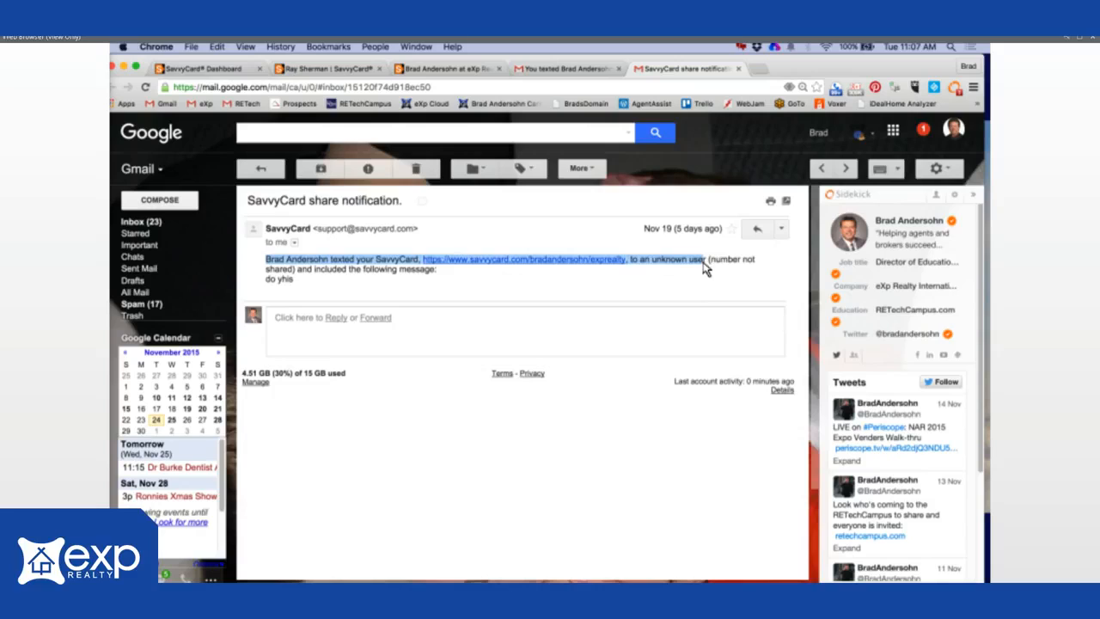
drag(705, 268, 440, 279)
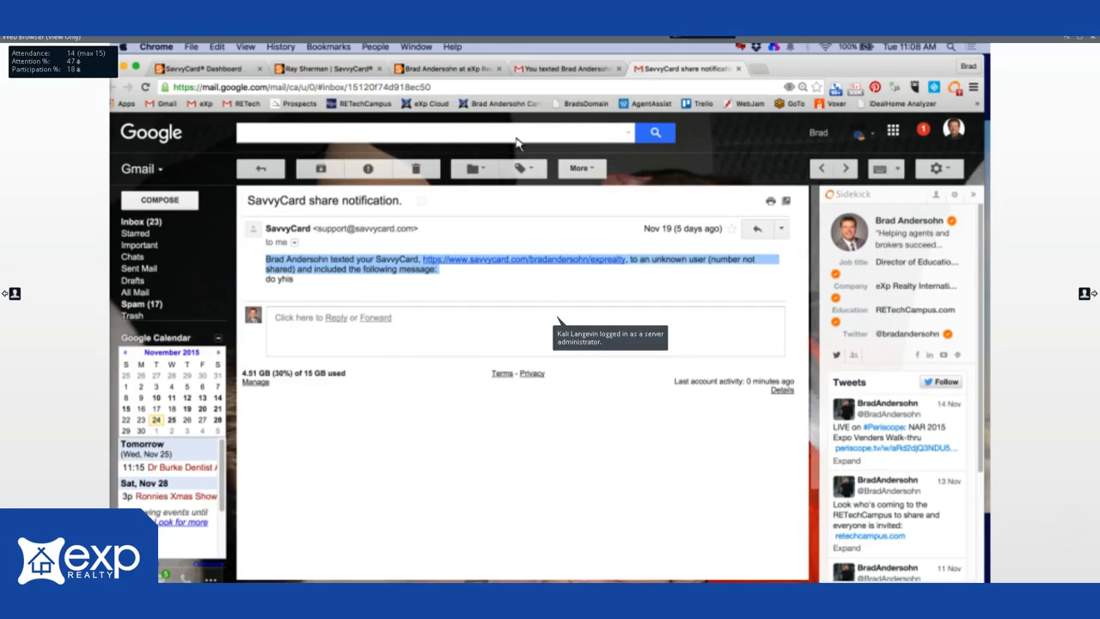
click(310, 75)
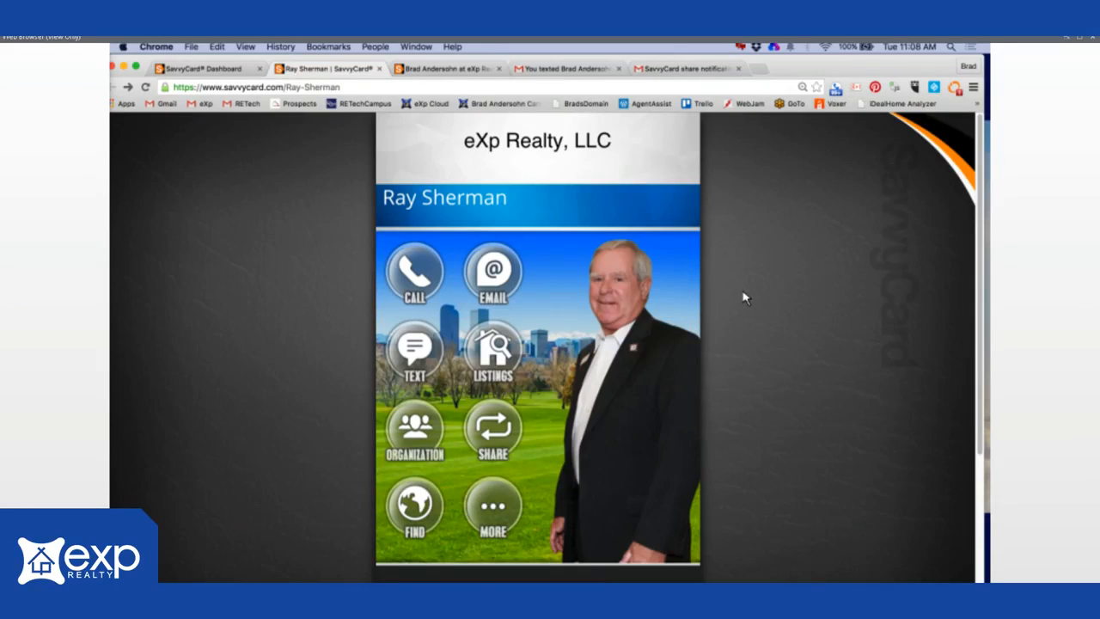